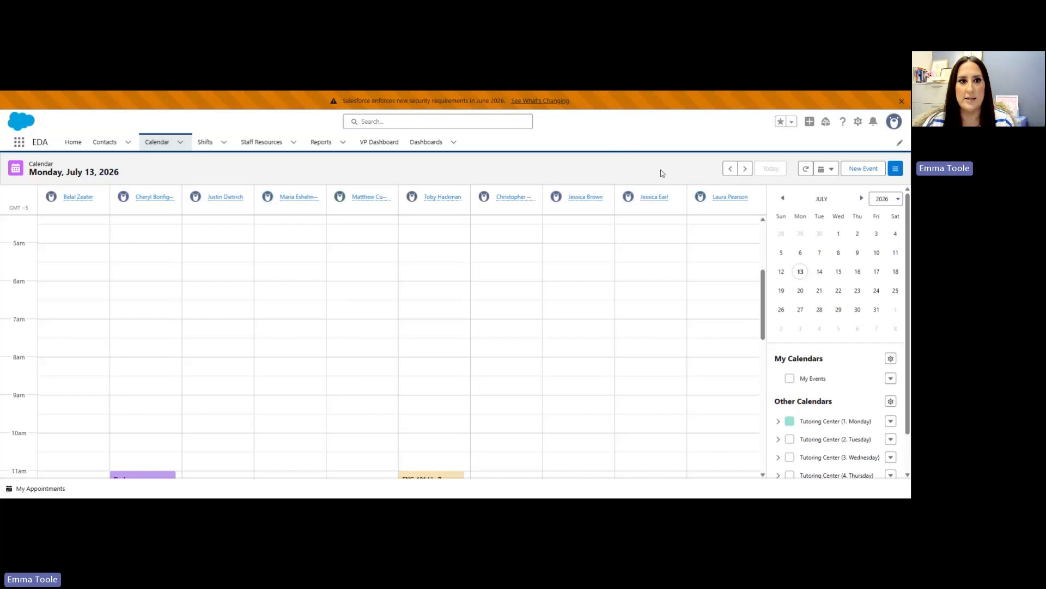
Step: Dismiss the security requirements notice and examine the July 13, 2026 staff calendar along with the Tutoring Center and Writing Center calendar list
click(901, 101)
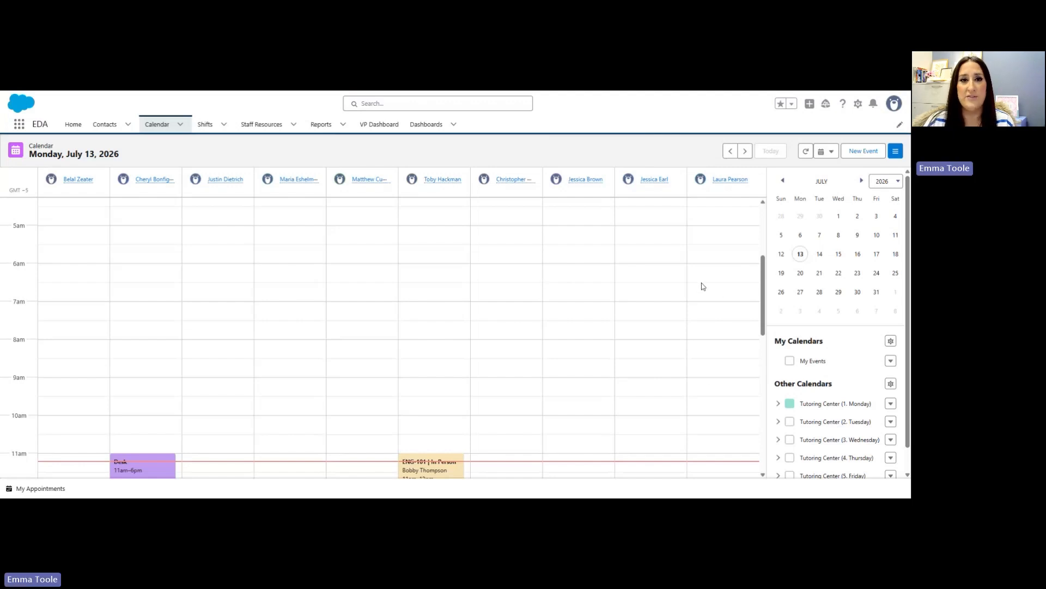
scroll(667, 378, down, 1)
scroll(667, 379, down, 1)
scroll(666, 379, up, 2)
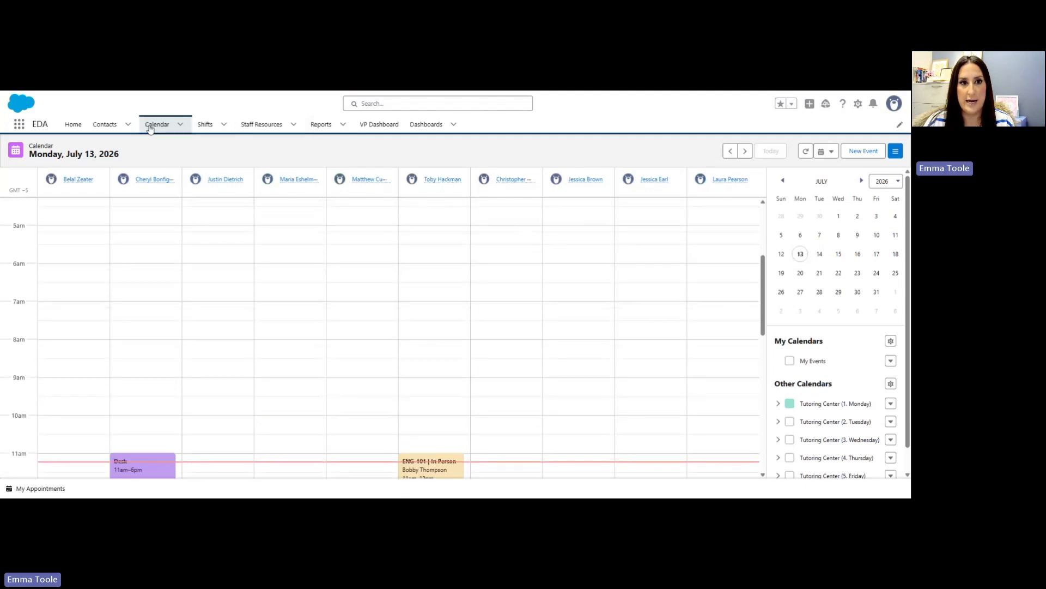
scroll(501, 312, down, 2)
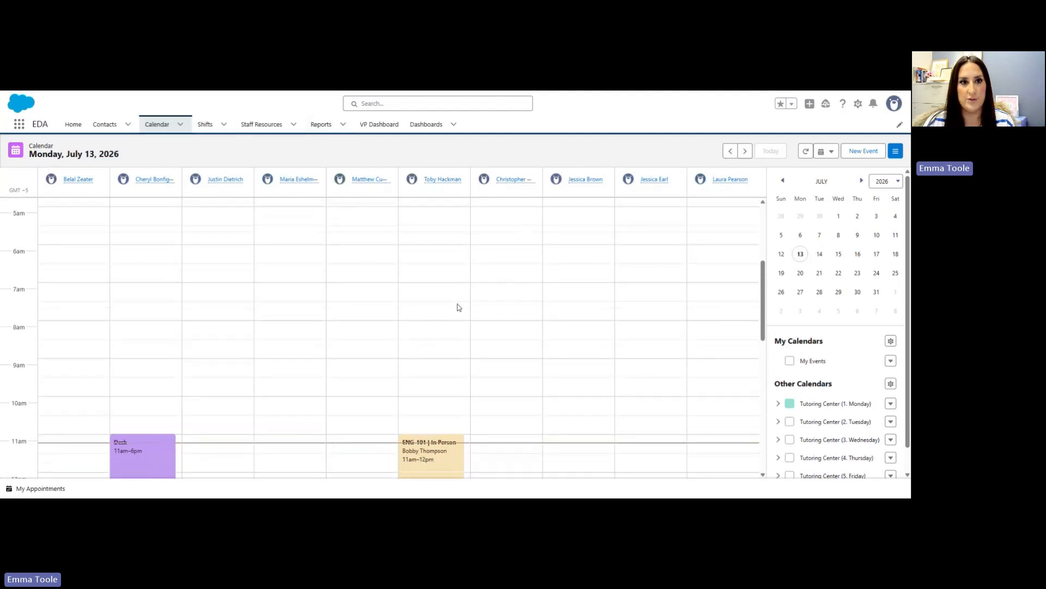
scroll(500, 312, up, 1)
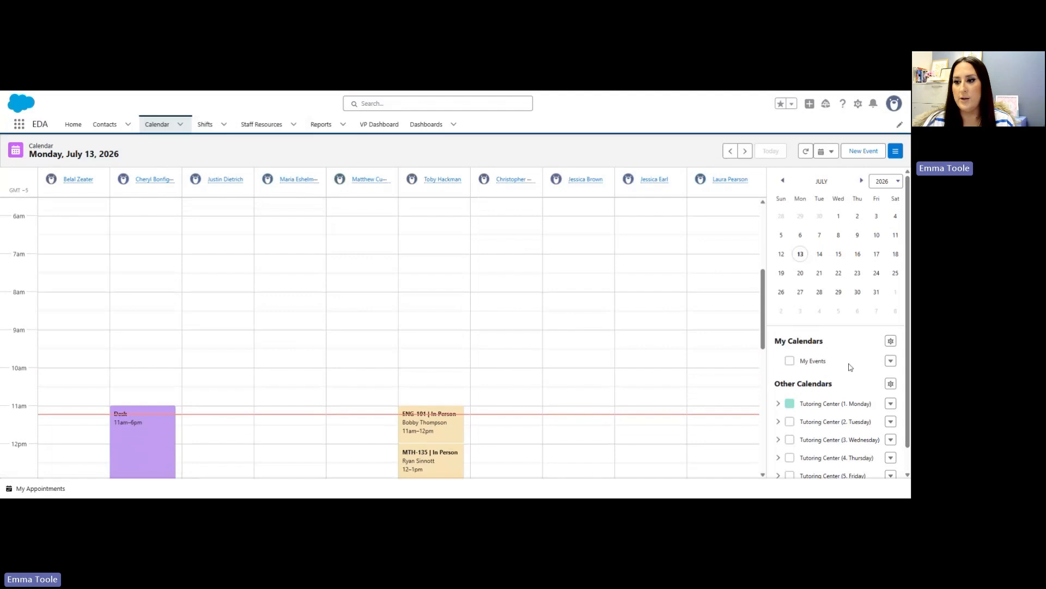
scroll(853, 383, down, 1)
scroll(853, 384, down, 1)
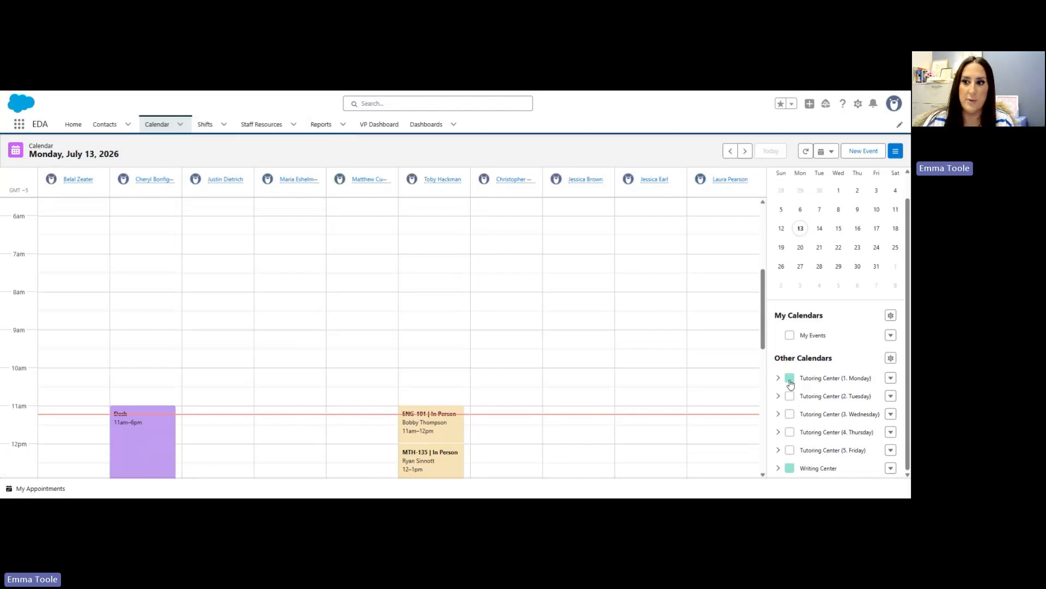
scroll(818, 349, up, 1)
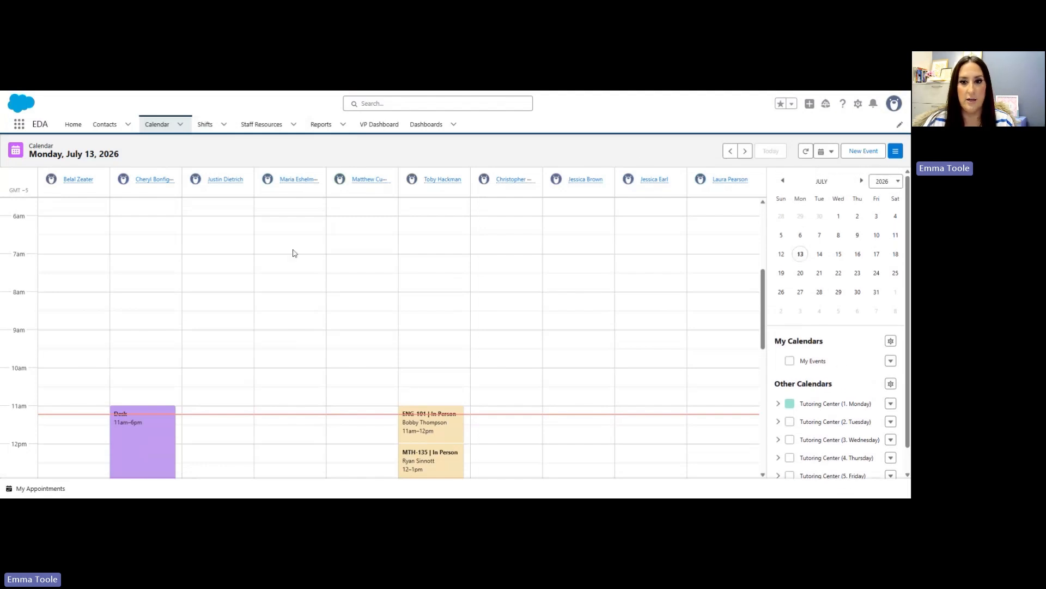
scroll(832, 434, down, 1)
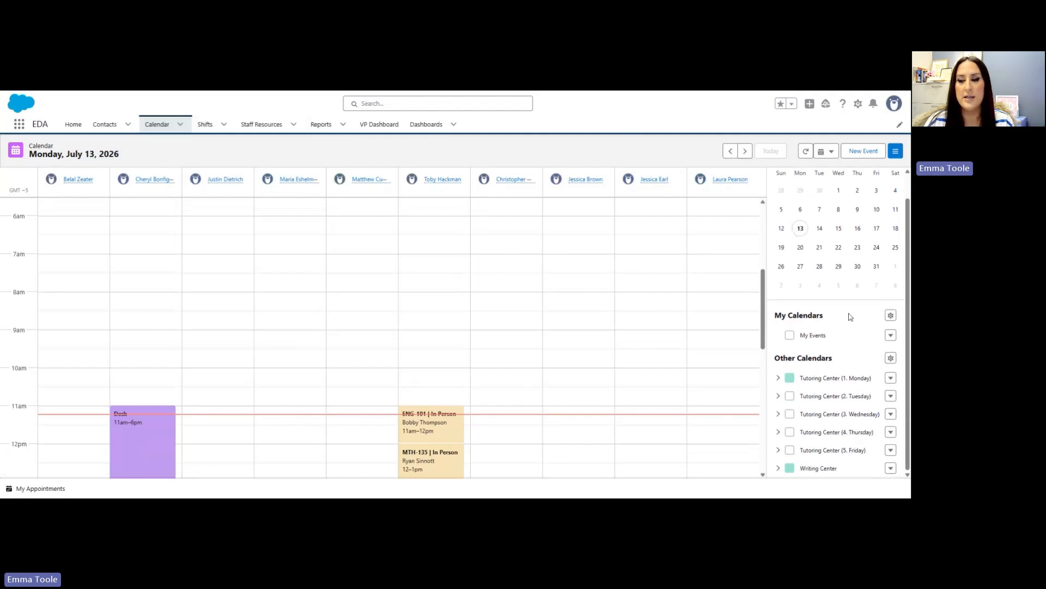
scroll(848, 335, up, 1)
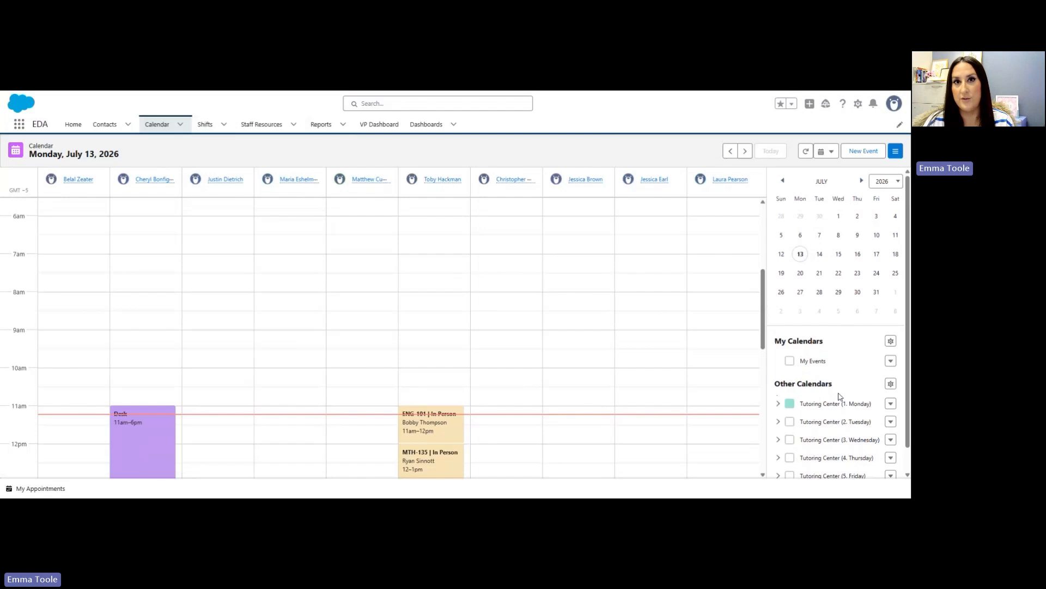
scroll(635, 404, down, 2)
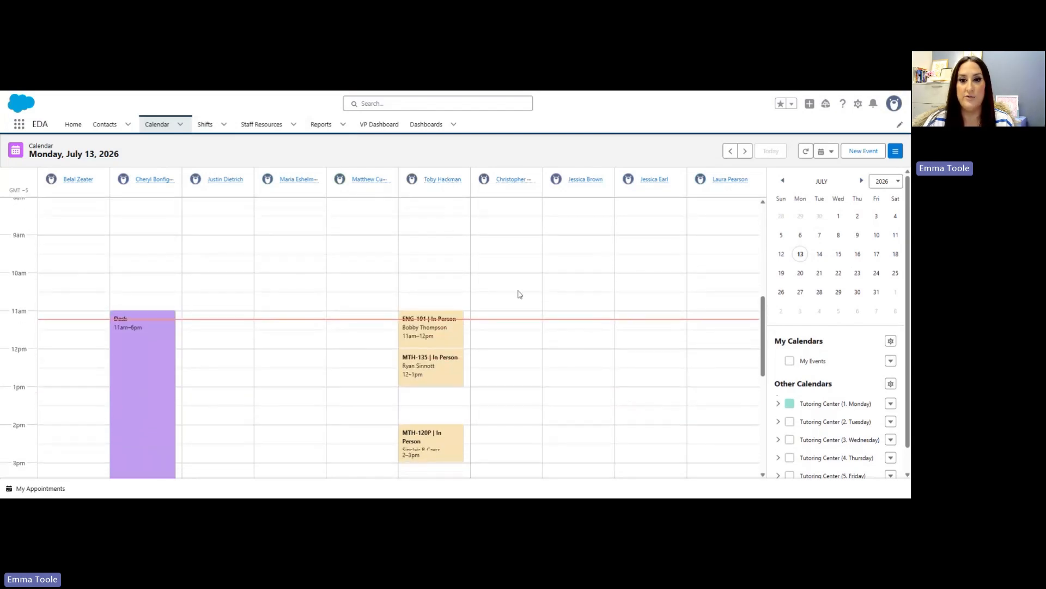
scroll(599, 319, up, 3)
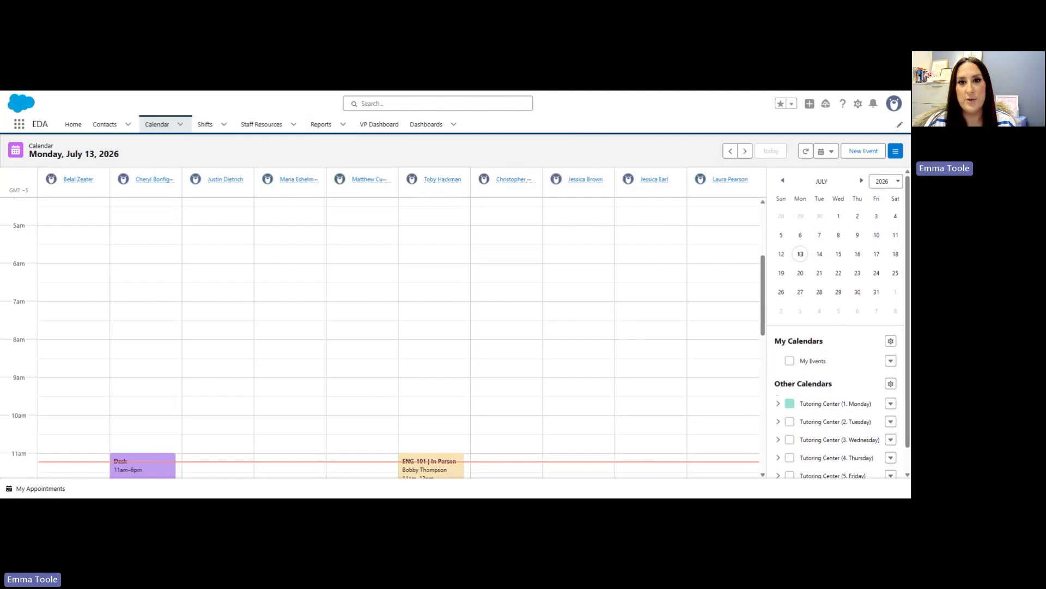
Step: Search all records for "snoopy" and open the matching test contact rather than its administrative account
click(414, 103)
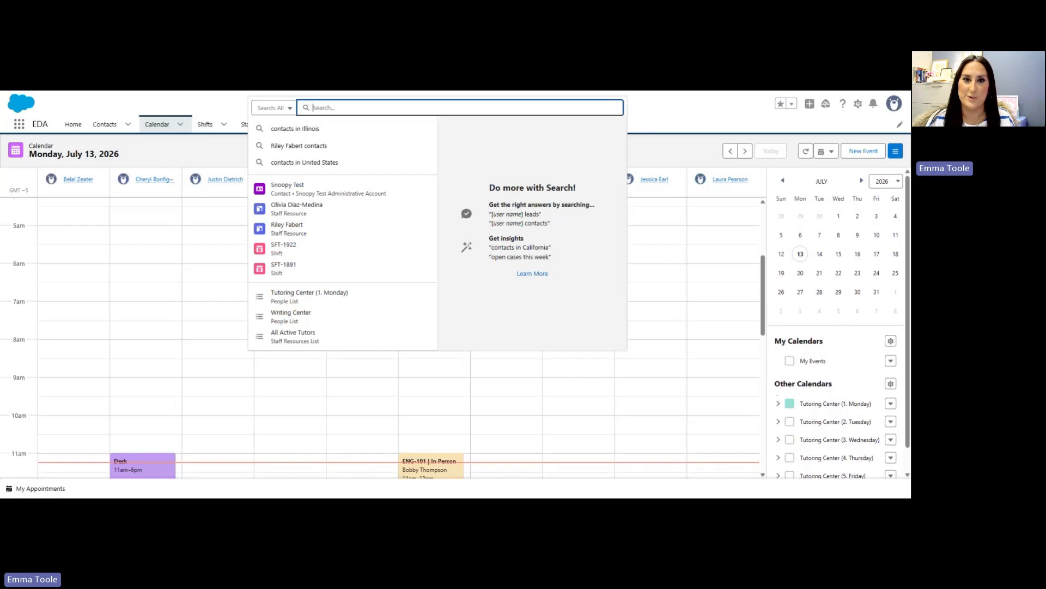
text(sno)
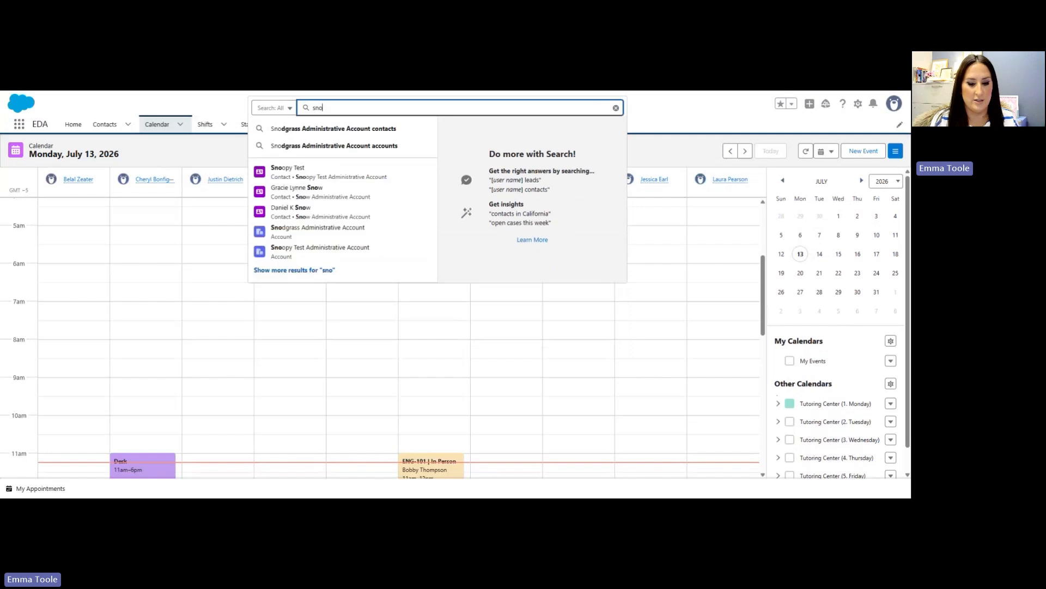
text(opy)
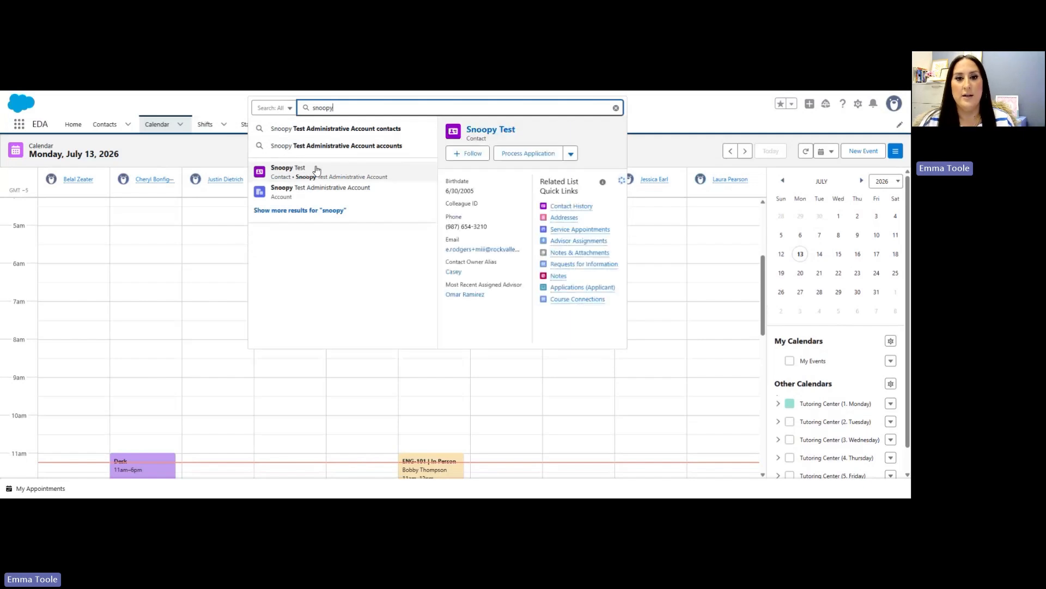
mouse_move(307, 198)
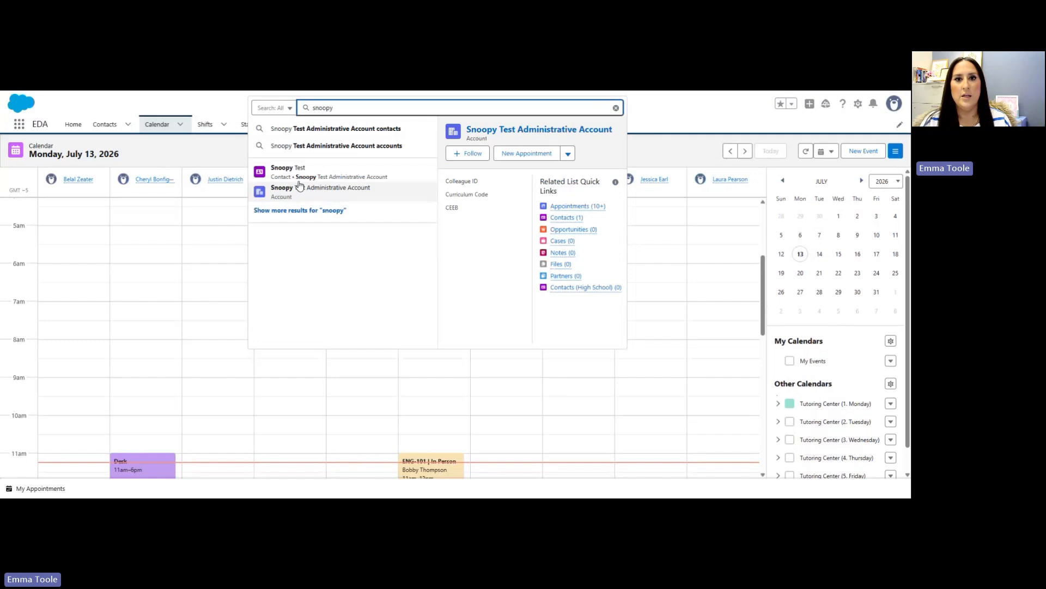
mouse_move(304, 169)
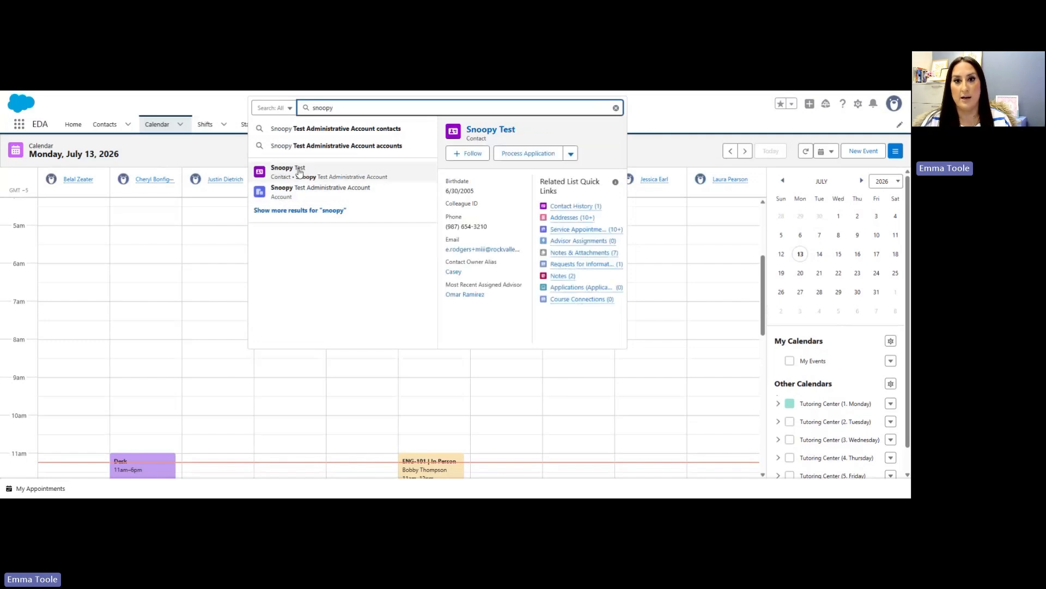
click(299, 171)
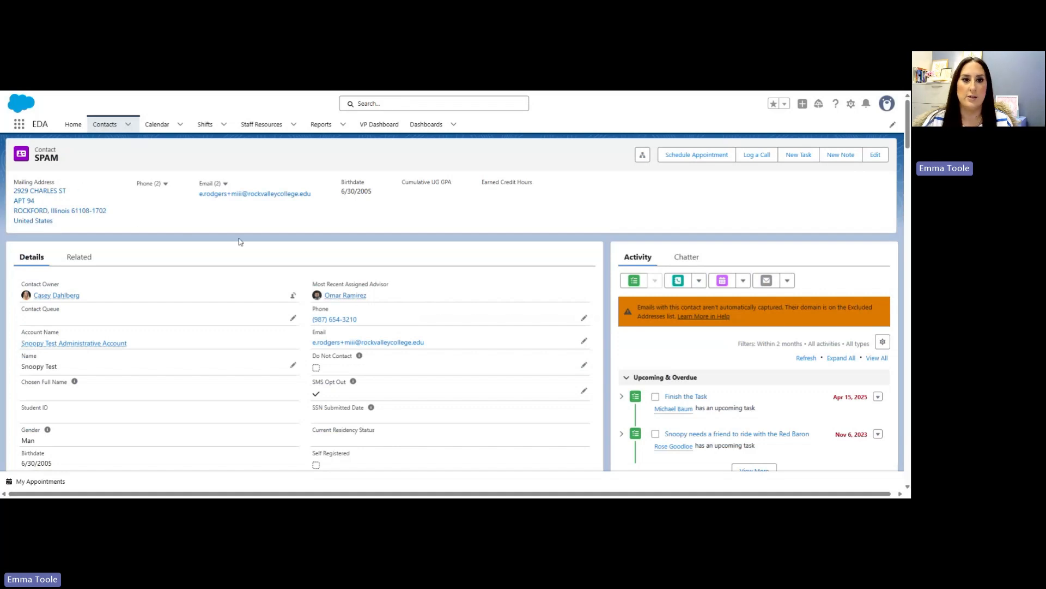
Step: Review the contact's details and start scheduling an appointment, finding staff by appointment topic, appointment type, or appointment location
scroll(217, 271, down, 2)
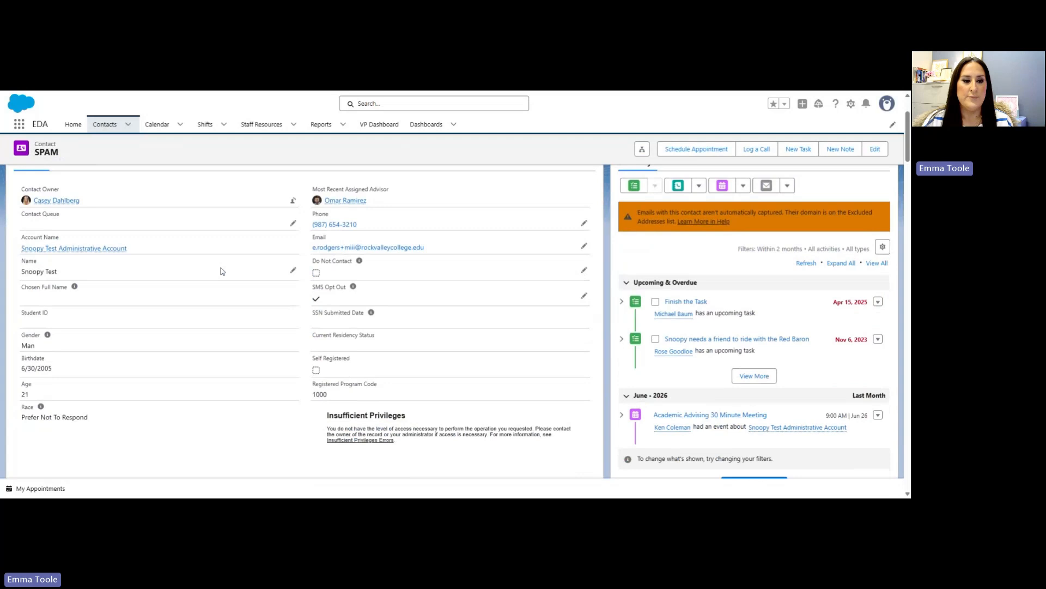
scroll(269, 310, down, 3)
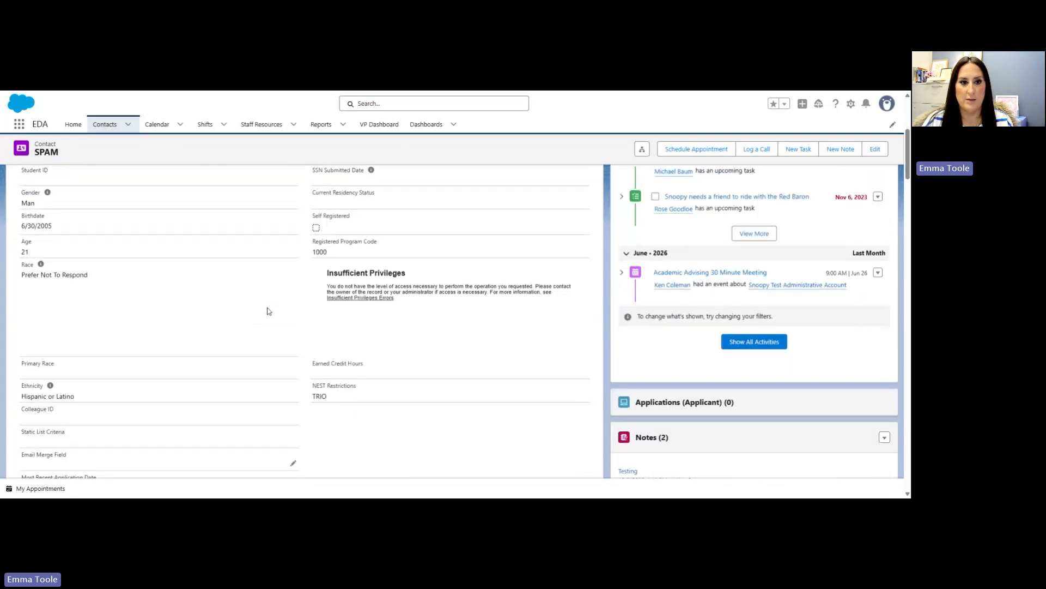
scroll(267, 311, down, 2)
scroll(269, 310, up, 8)
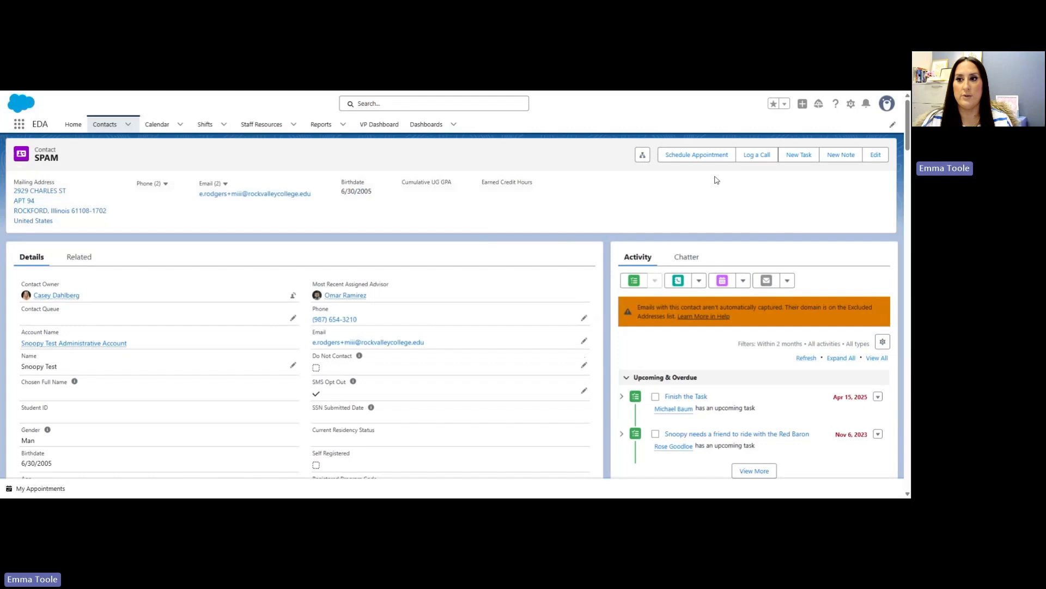
click(684, 158)
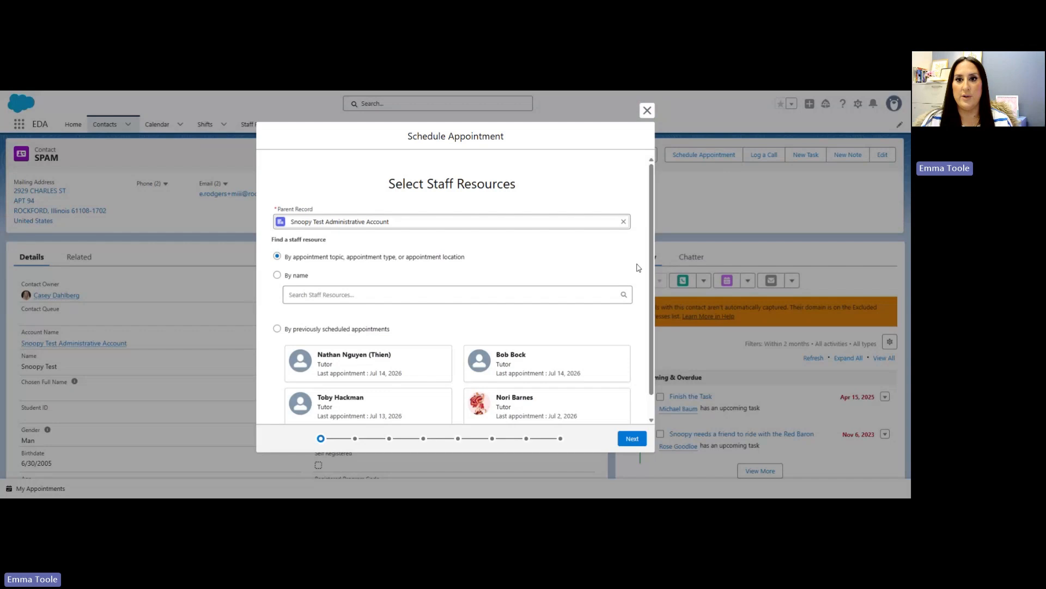
scroll(639, 268, down, 1)
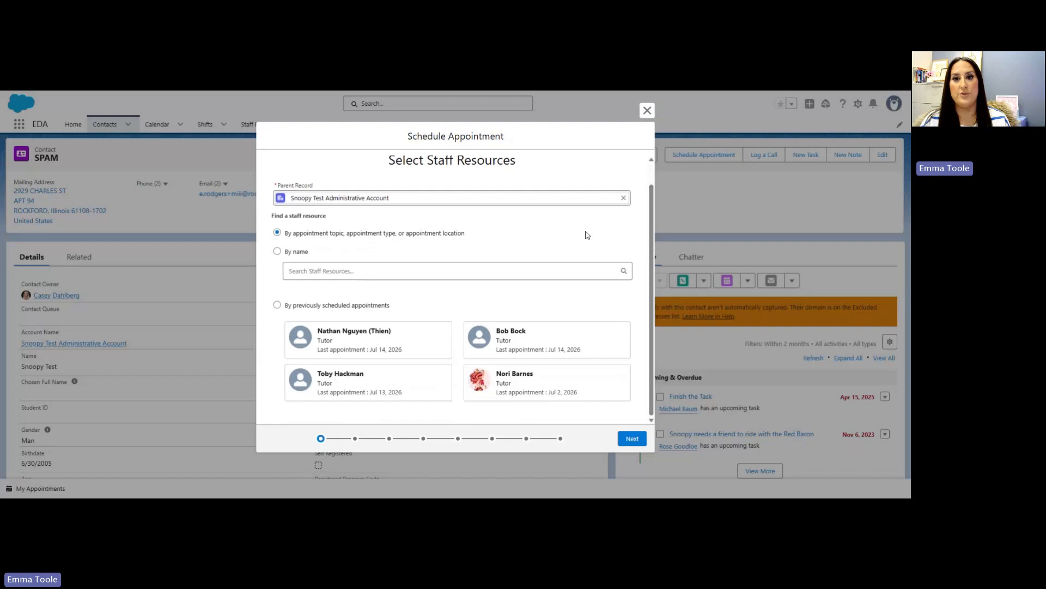
scroll(587, 234, up, 1)
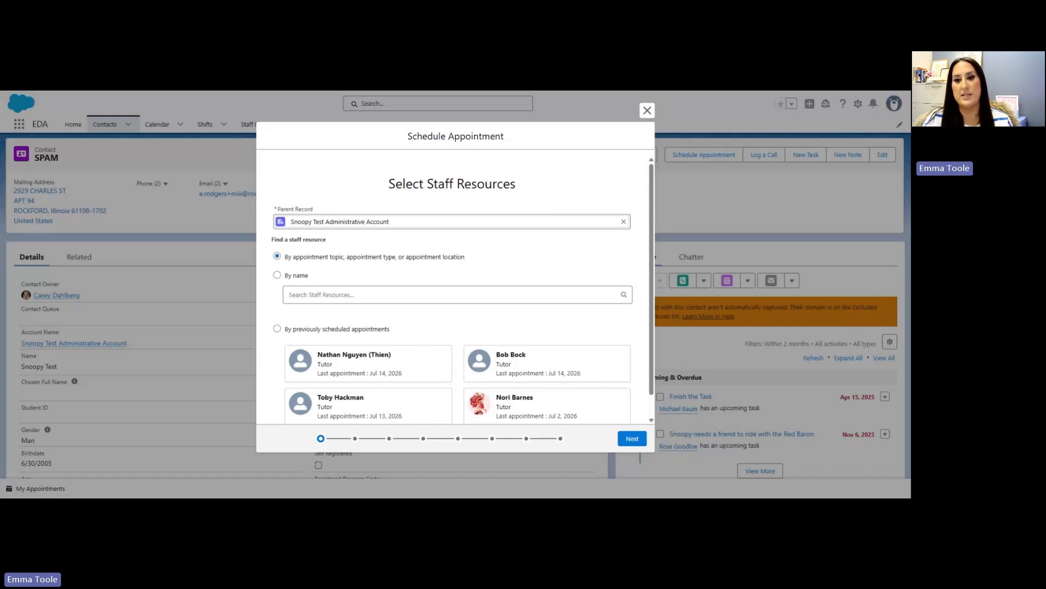
scroll(615, 256, down, 1)
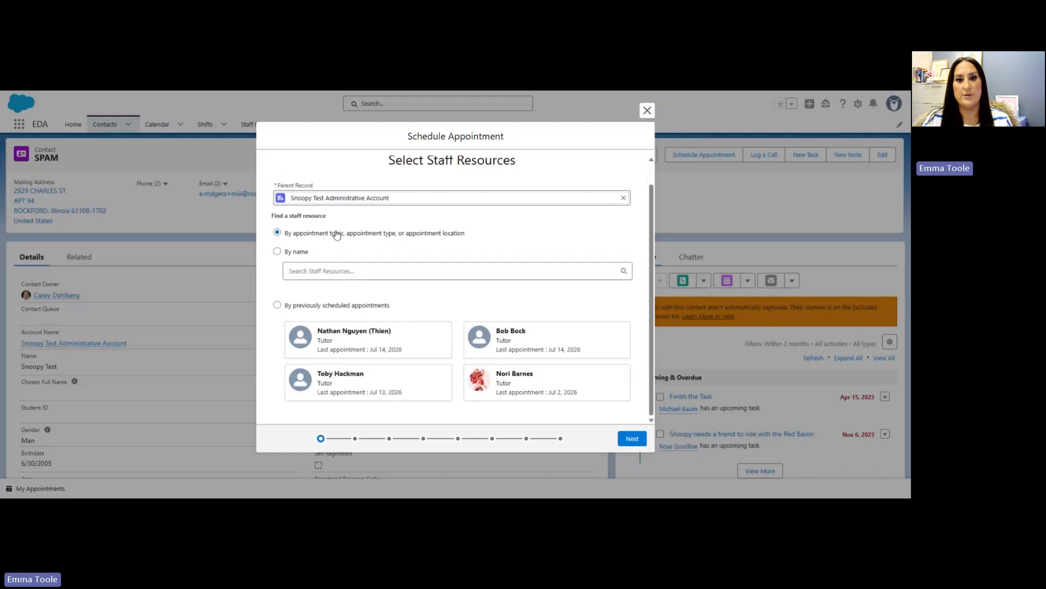
click(631, 440)
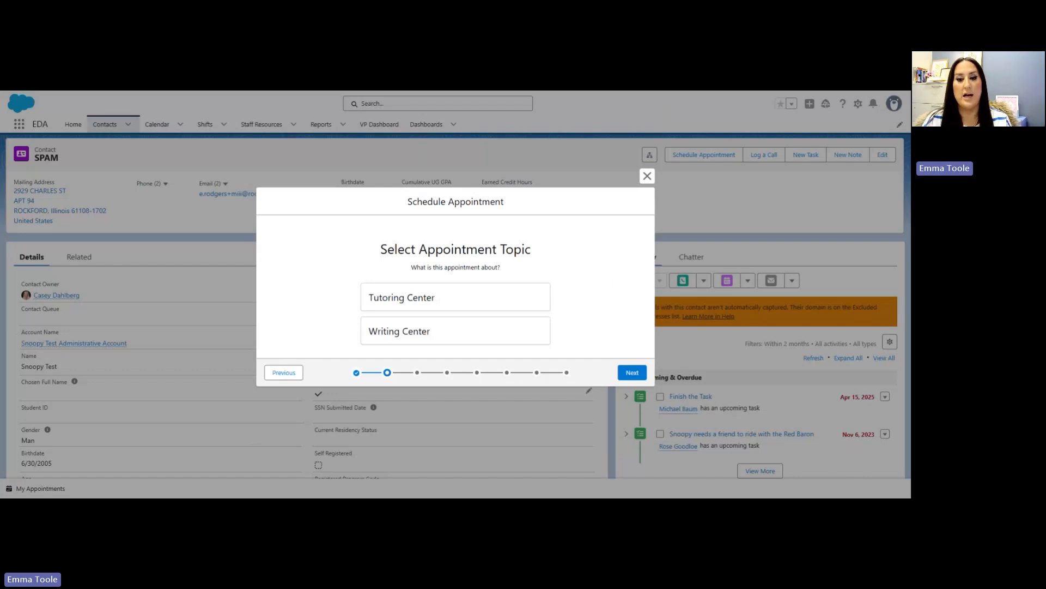
Step: Set the appointment topic to Tutoring Center, the subject to Accuplacer (English) and the appointment type to In Person
click(421, 300)
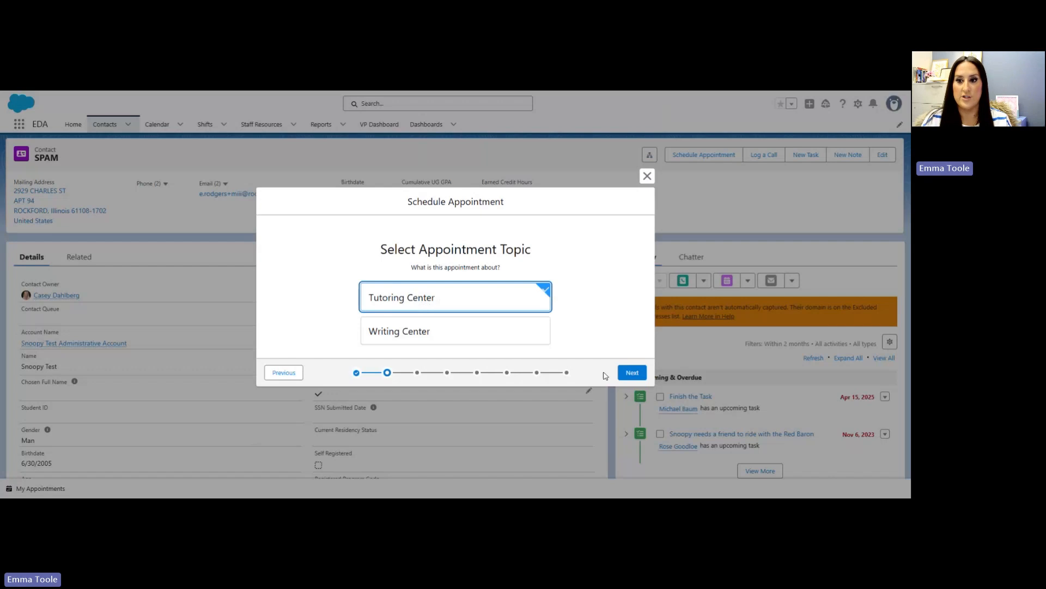
click(636, 375)
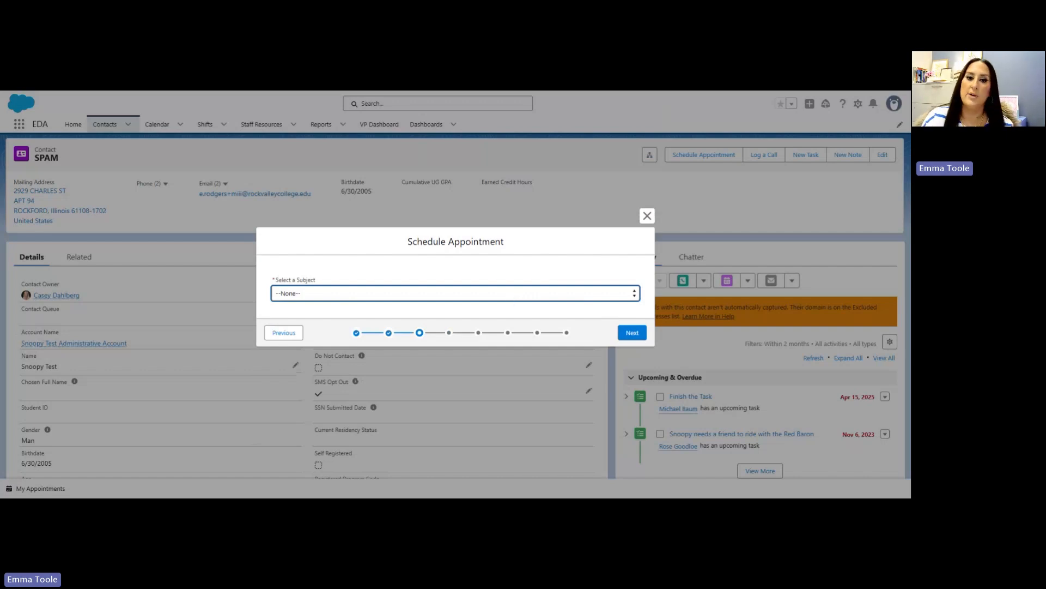
click(355, 322)
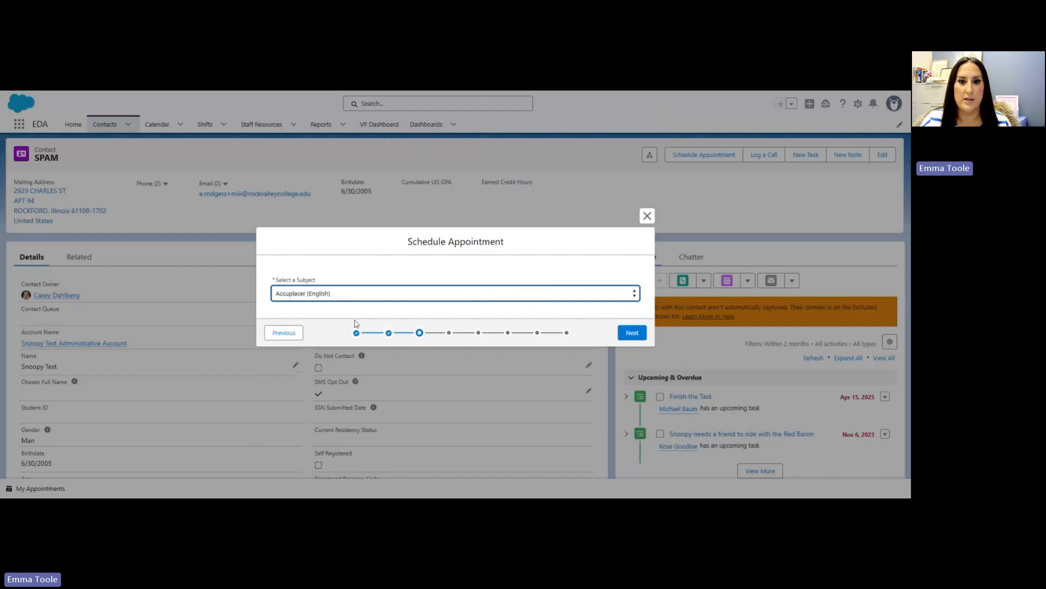
click(629, 338)
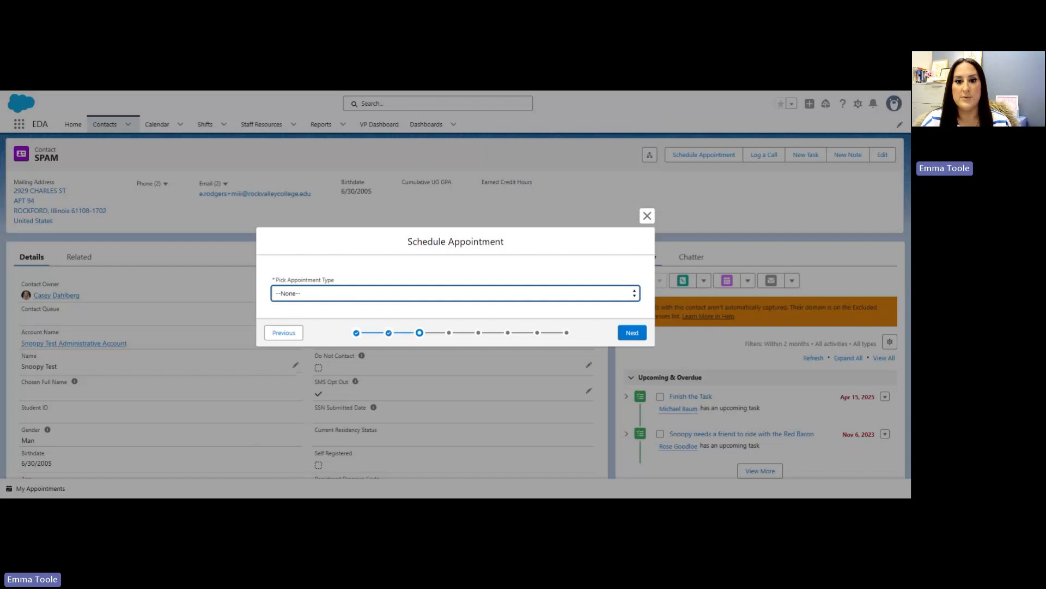
key(Down)
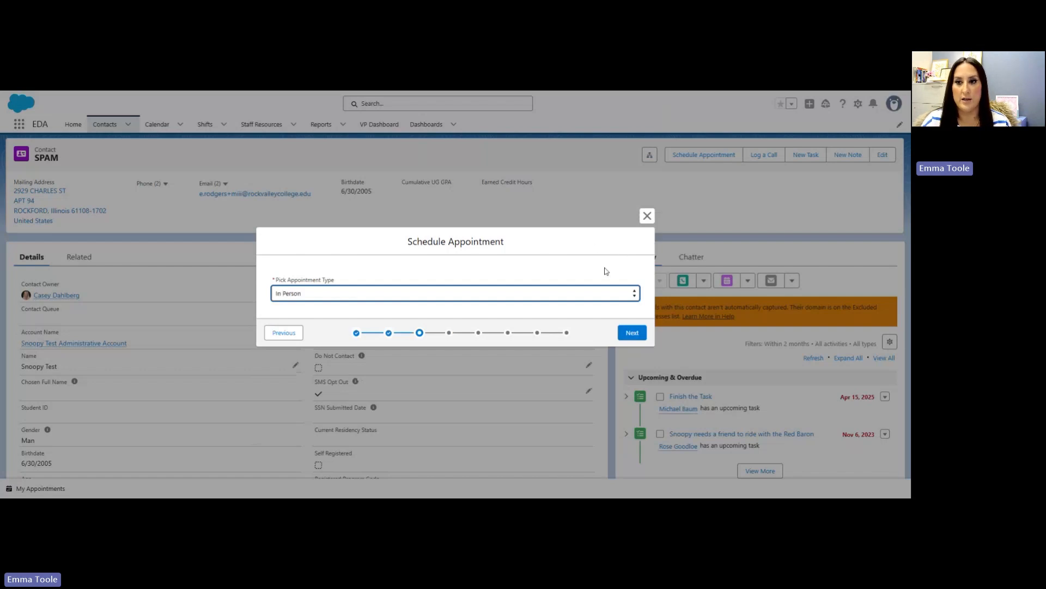
click(634, 333)
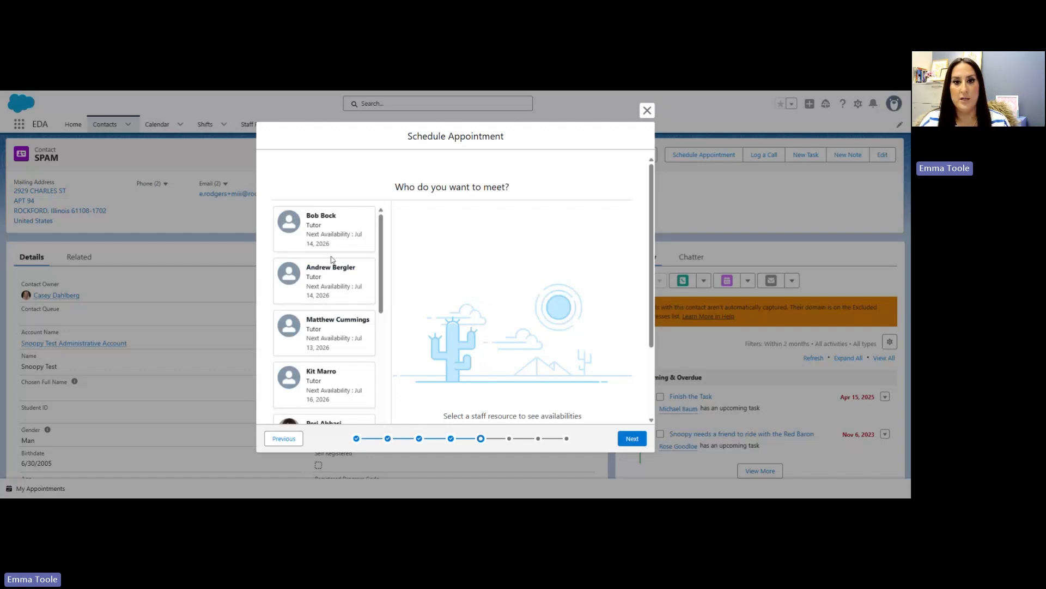
Step: Look through the available tutors and view the open times of a tutor next available on July 15, 2026
scroll(333, 242, down, 8)
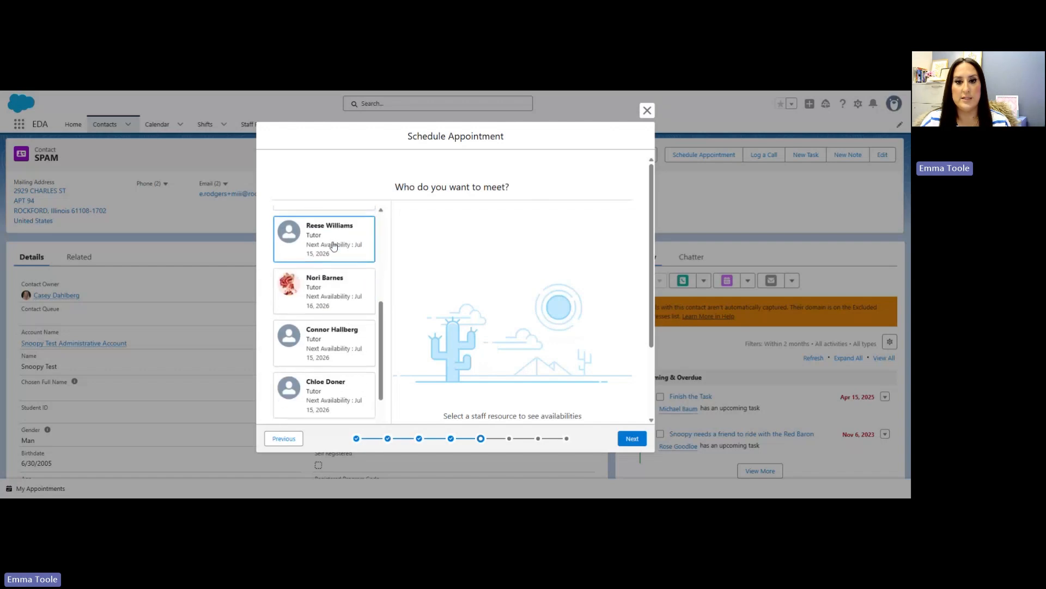
scroll(338, 270, down, 5)
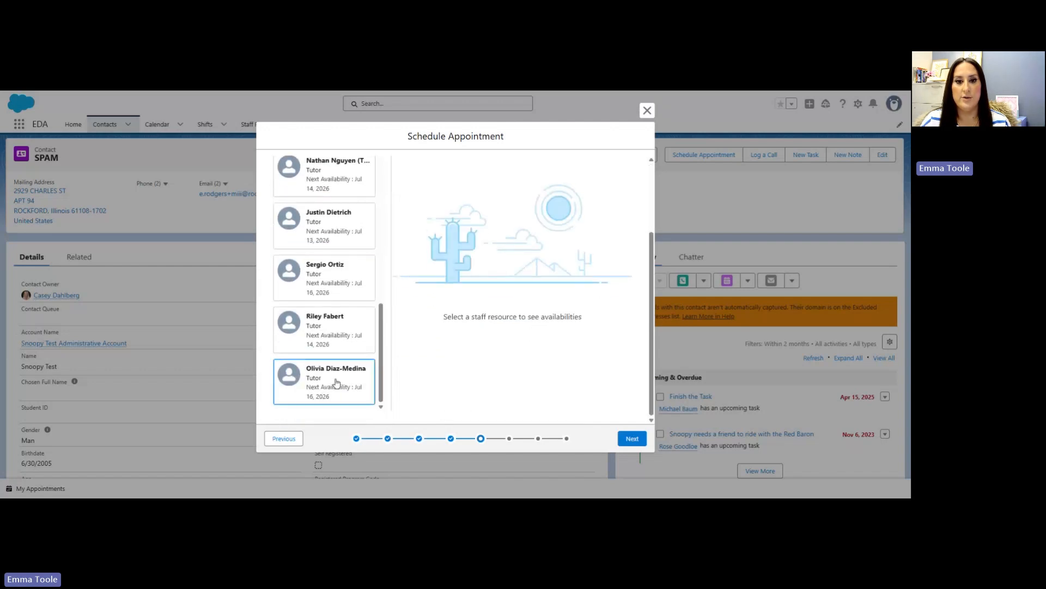
scroll(330, 387, up, 15)
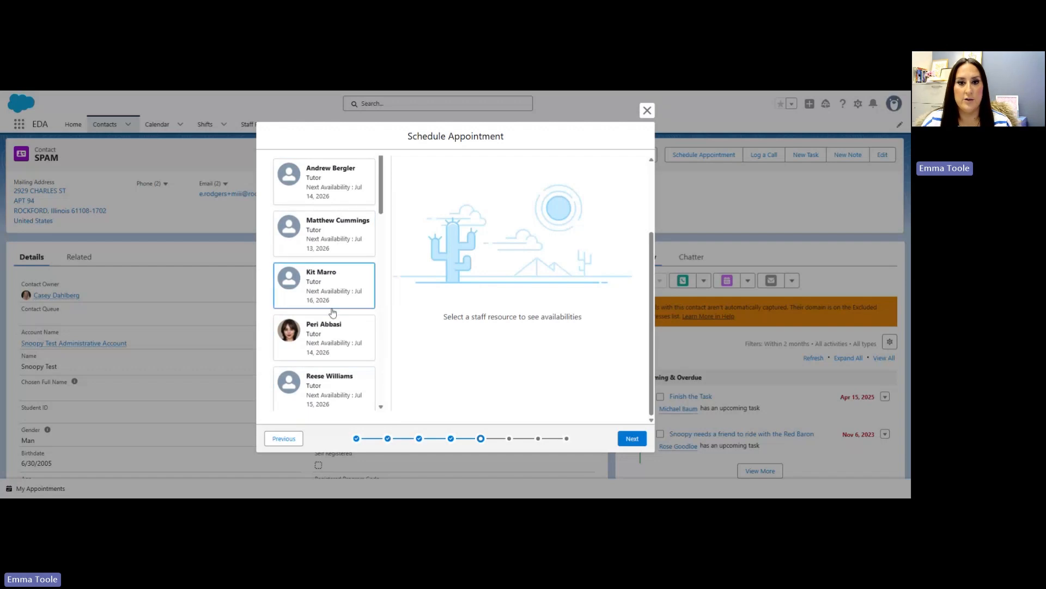
scroll(334, 306, down, 2)
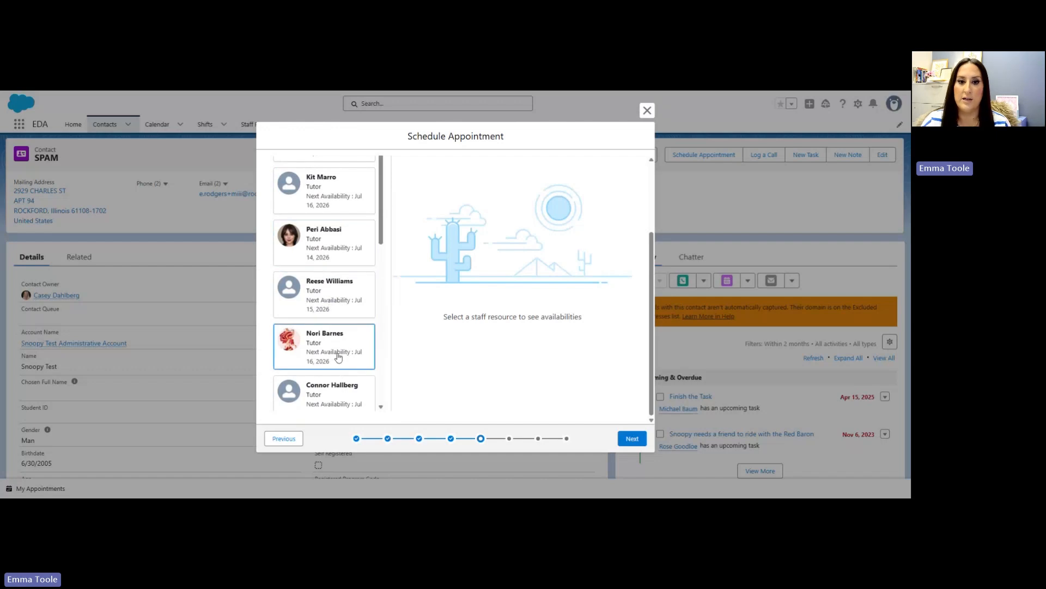
scroll(338, 356, down, 3)
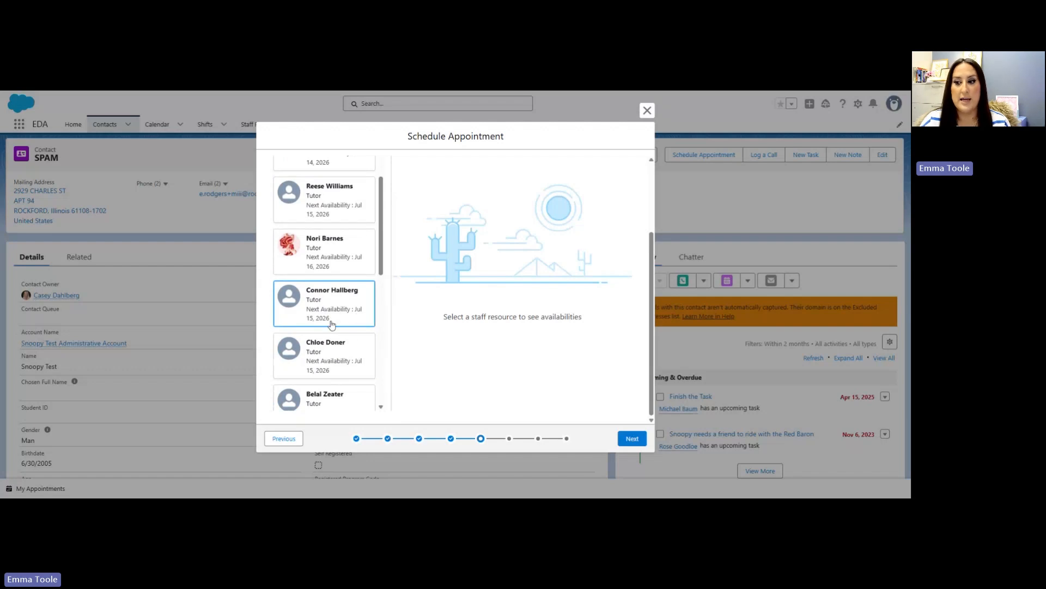
click(332, 325)
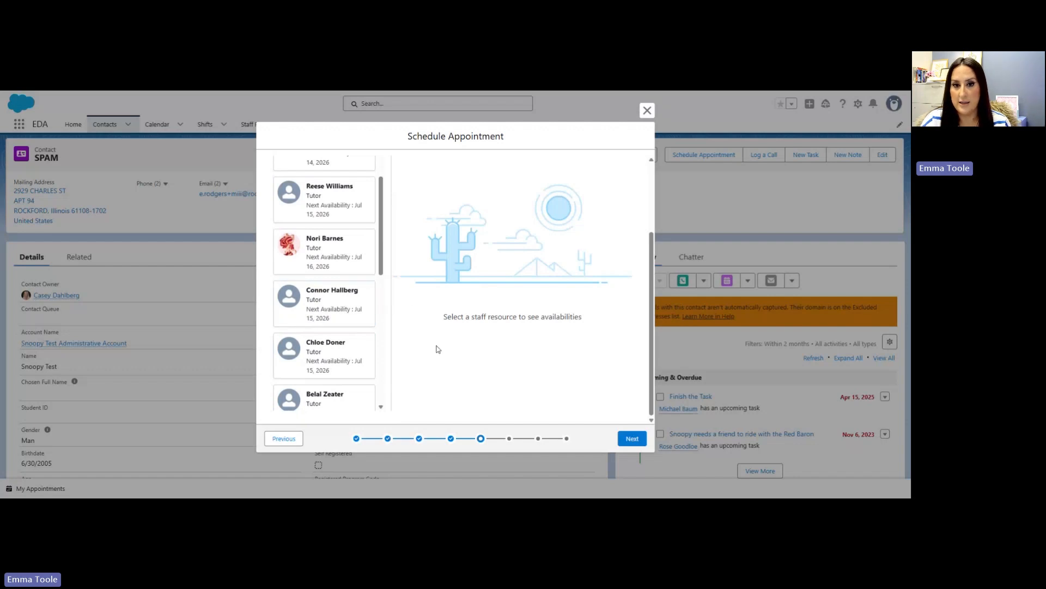
click(339, 311)
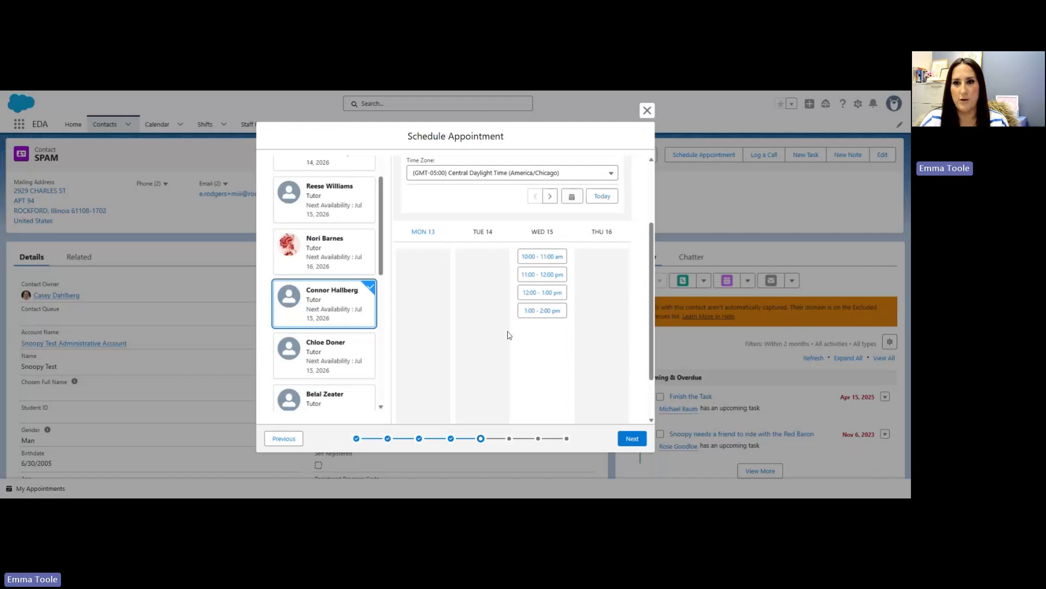
Step: Check the open times of a tutor next available on July 16 across the following days, and jump the availability calendar to July 21, 2026
click(322, 252)
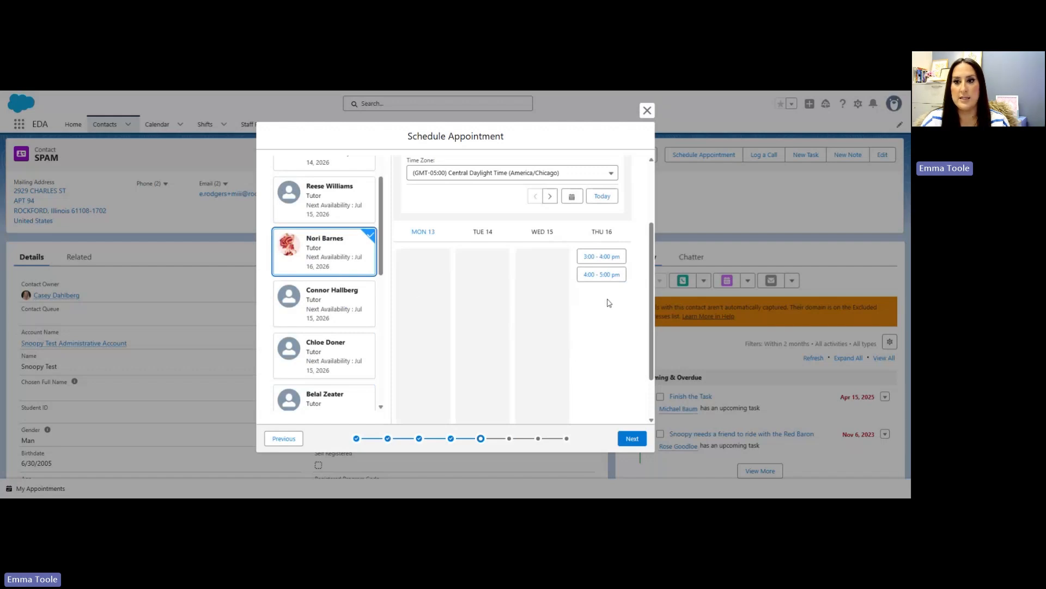
click(550, 197)
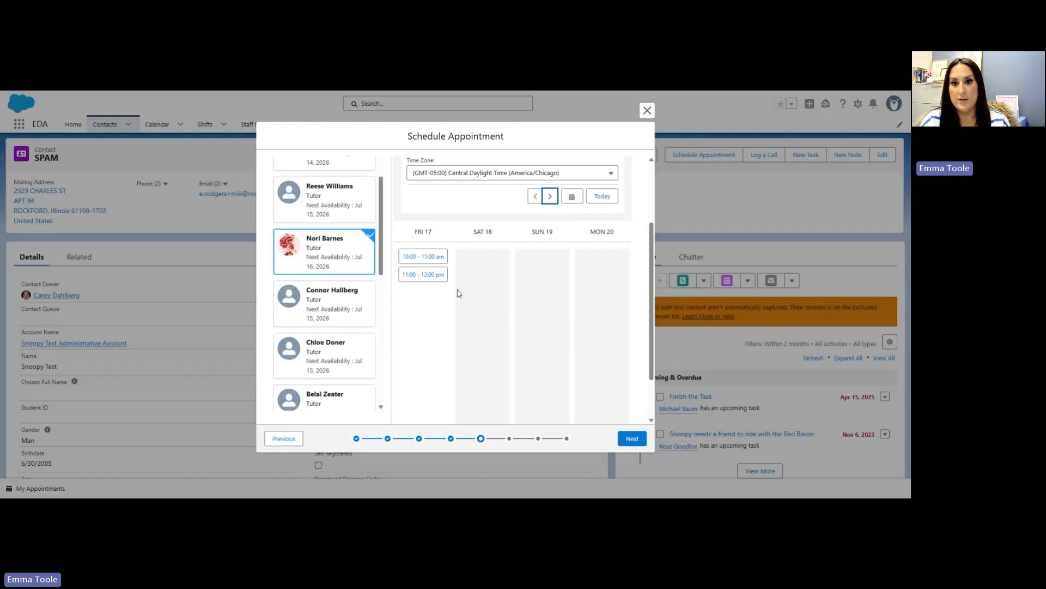
click(535, 196)
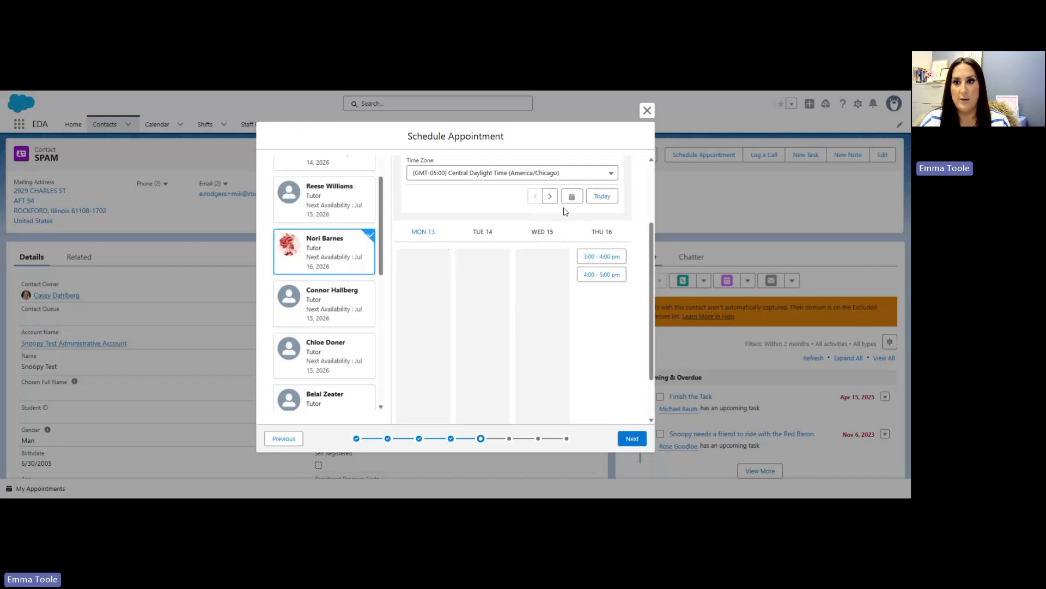
click(550, 197)
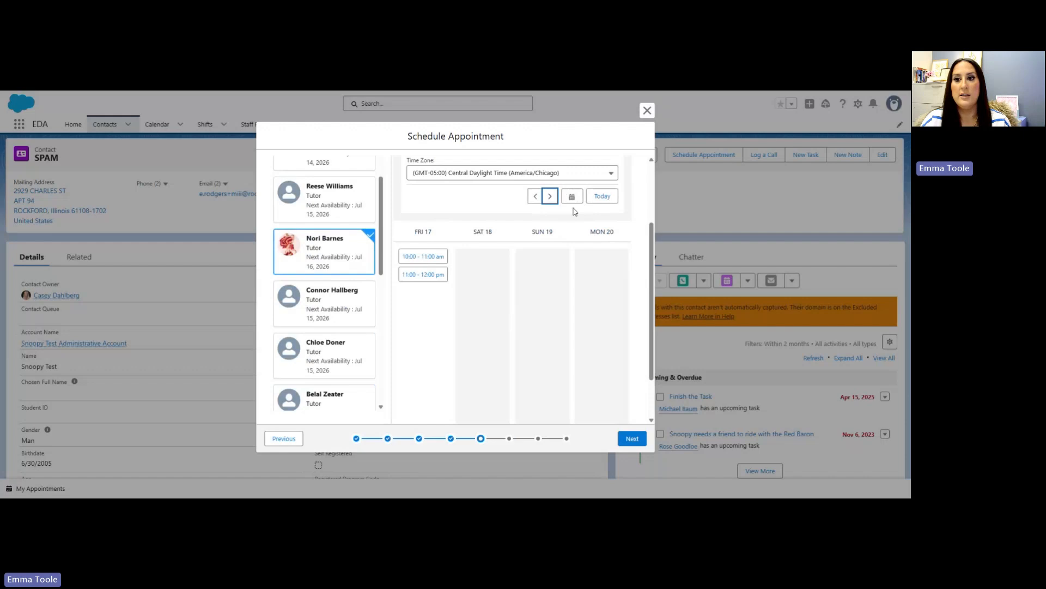
click(573, 199)
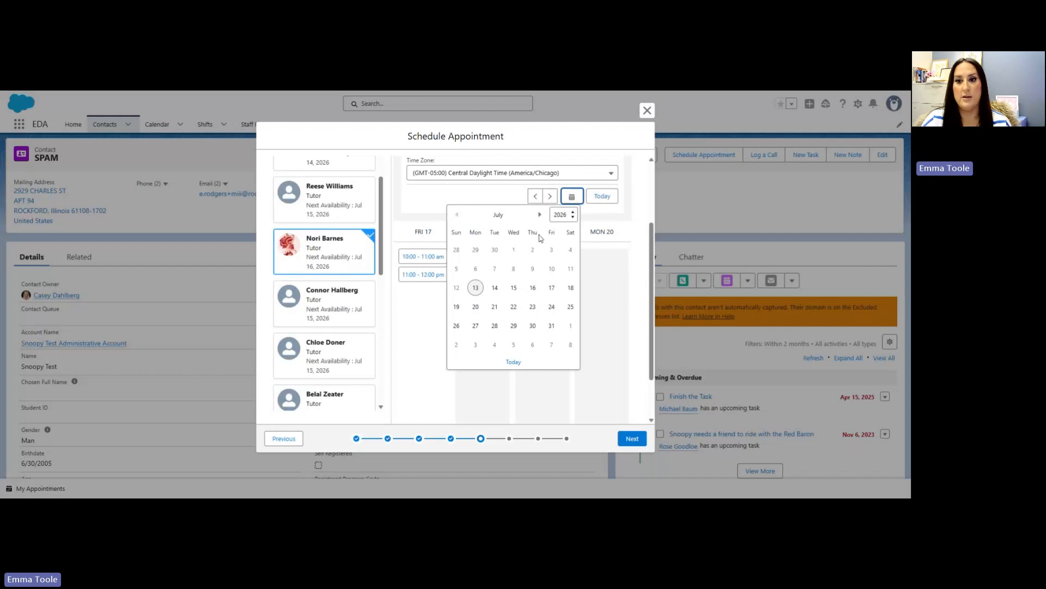
click(494, 306)
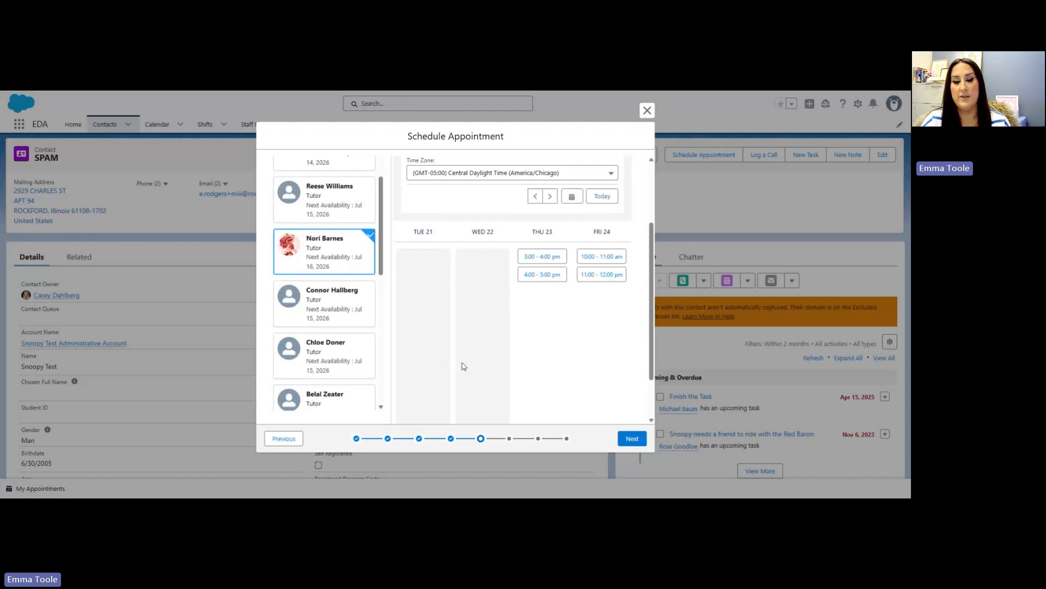
Step: Select the second listed tutor and choose the 1:00 - 2:00 pm slot on Tuesday, July 21, continuing to the appointment review
scroll(354, 337, up, 3)
scroll(355, 337, up, 3)
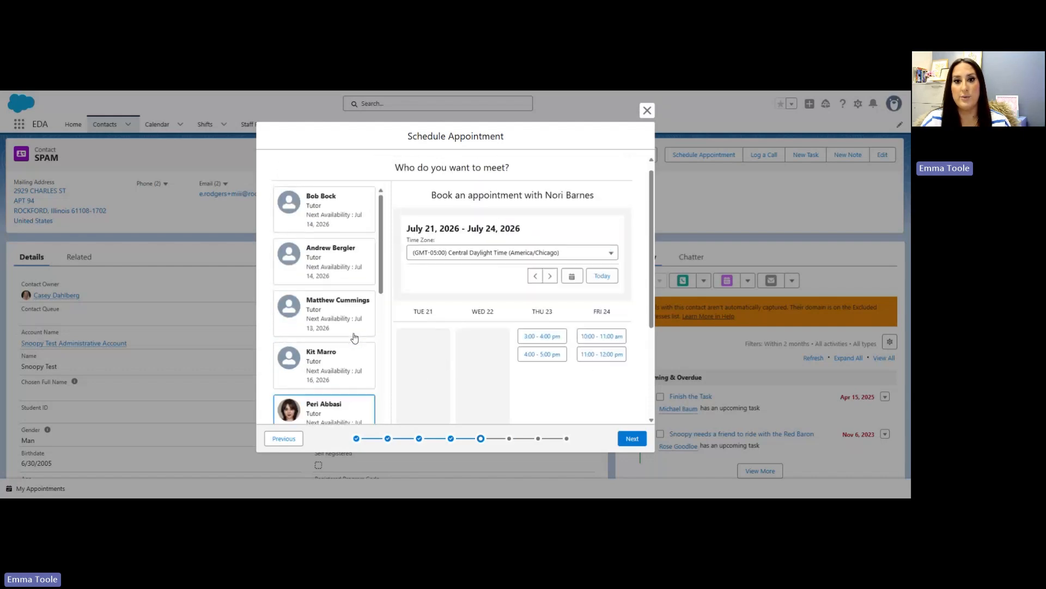
click(338, 295)
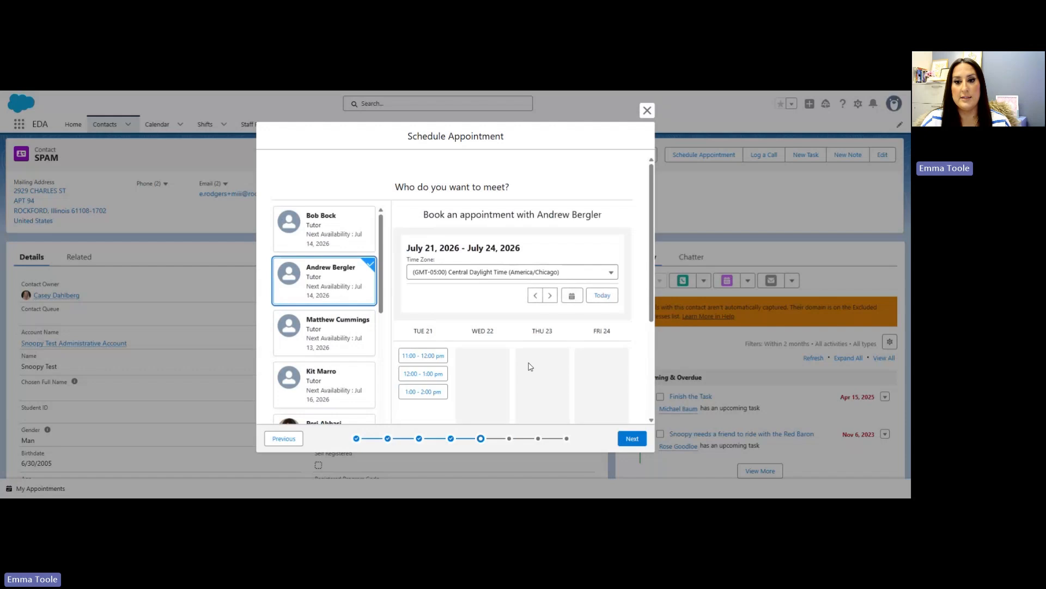
scroll(530, 367, down, 2)
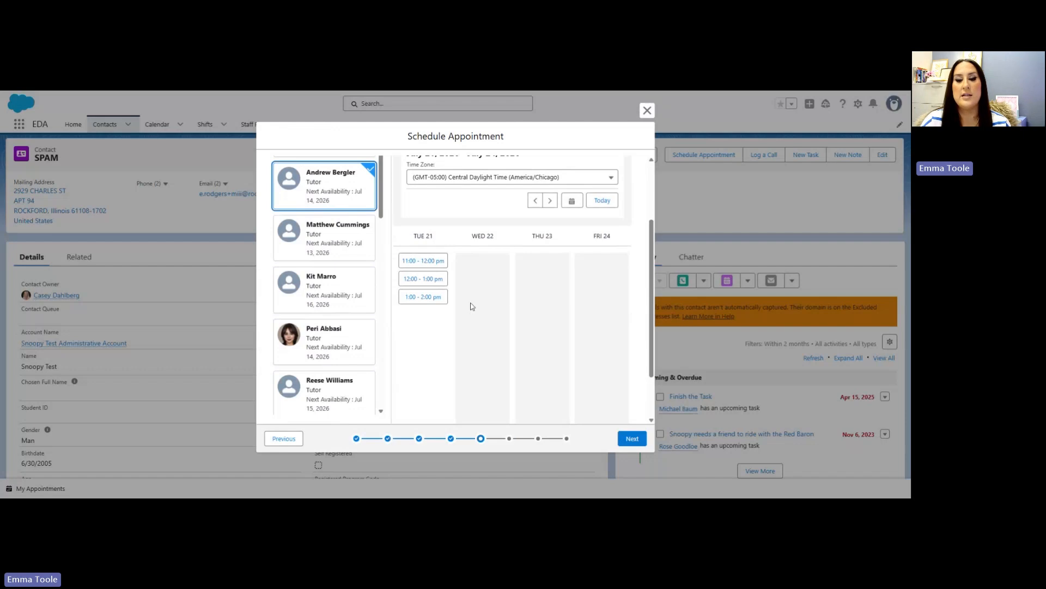
click(439, 299)
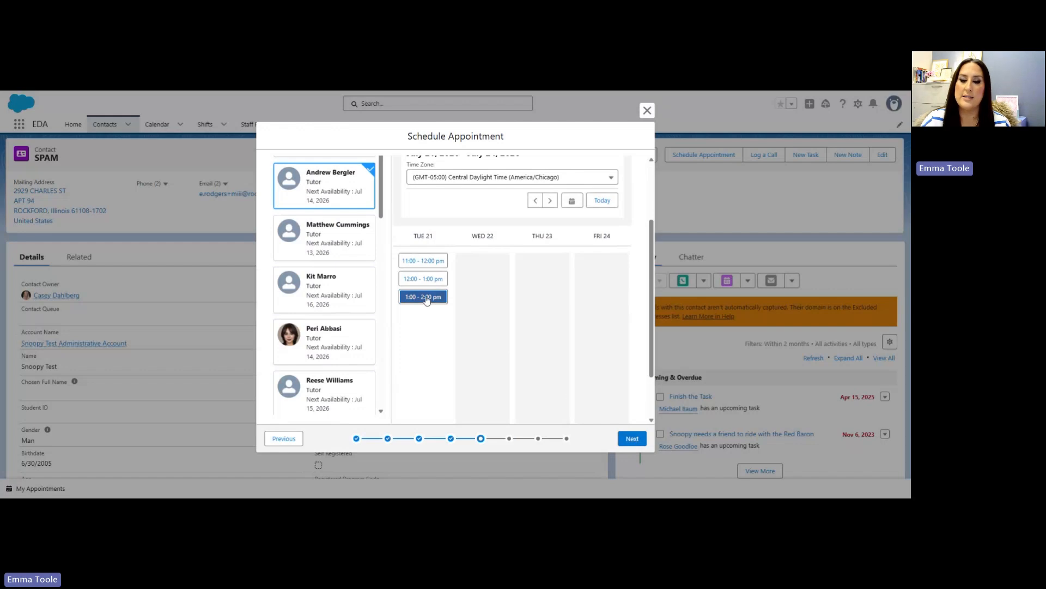
click(626, 440)
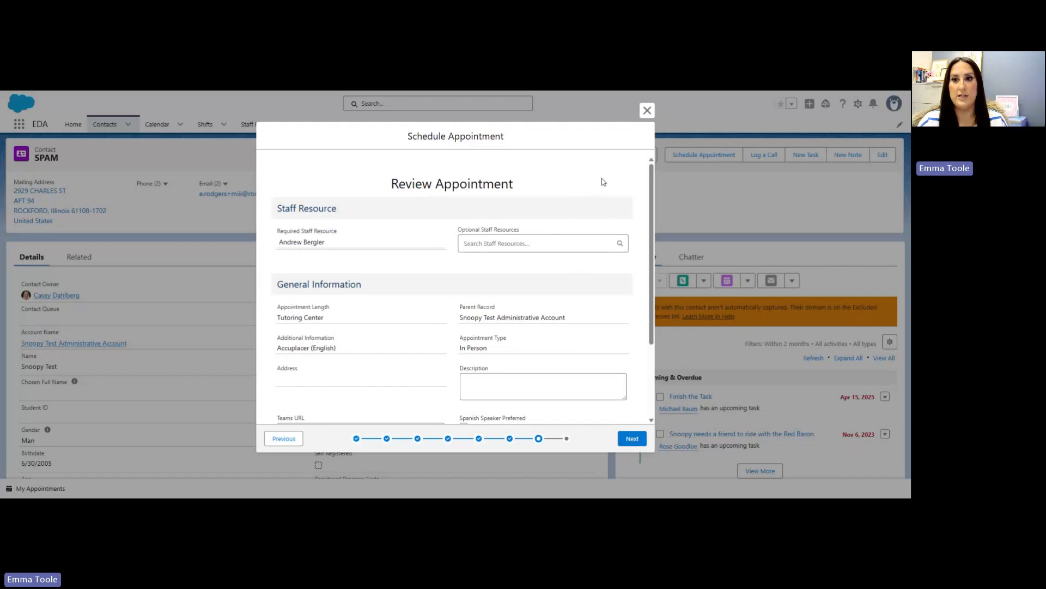
Step: Enter the scheduler's initials "ET" in the appointment description
scroll(607, 181, down, 2)
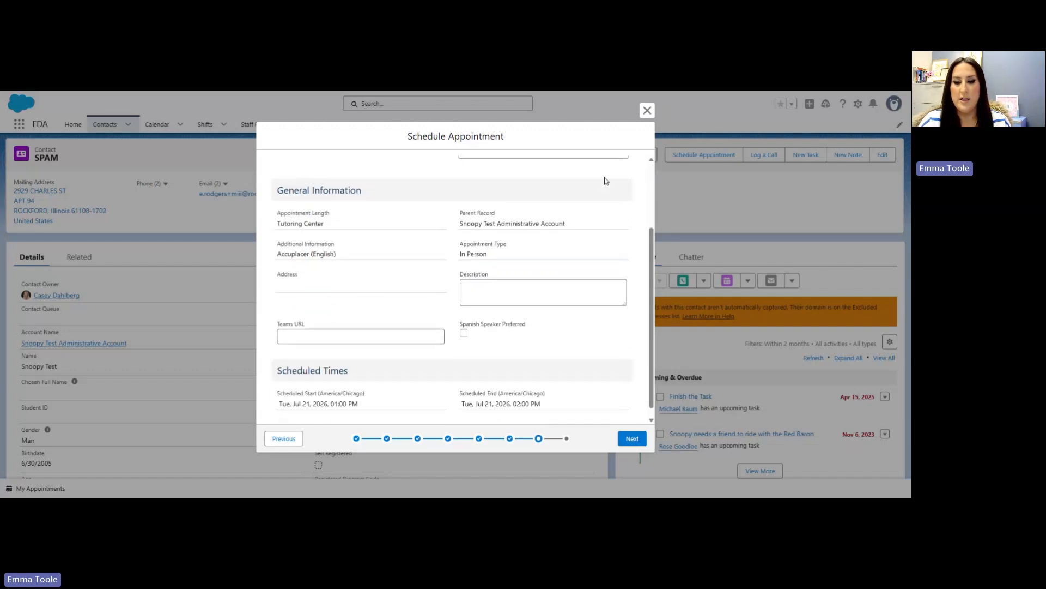
click(466, 286)
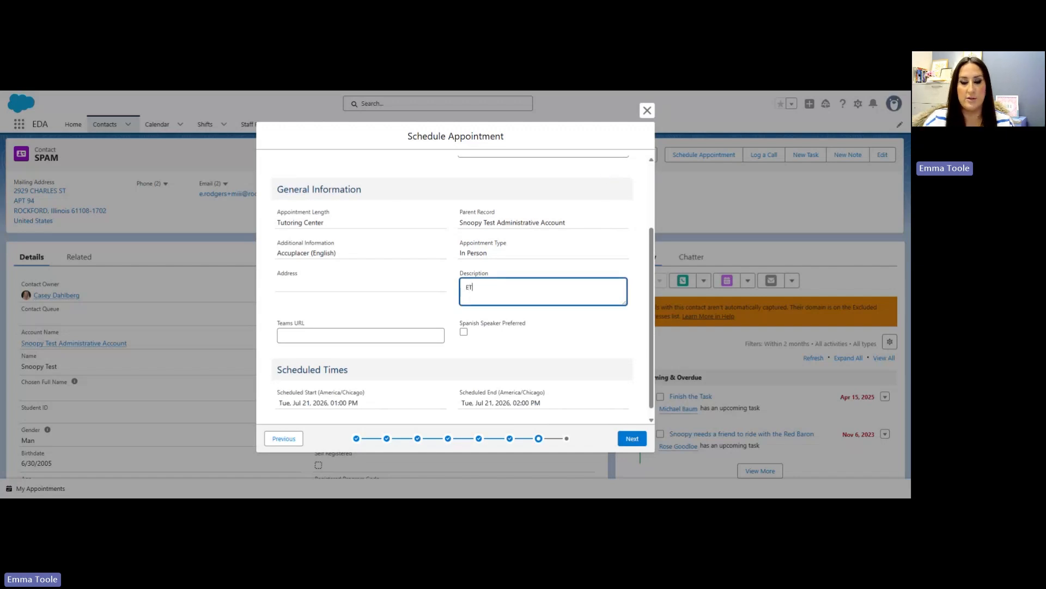
click(600, 345)
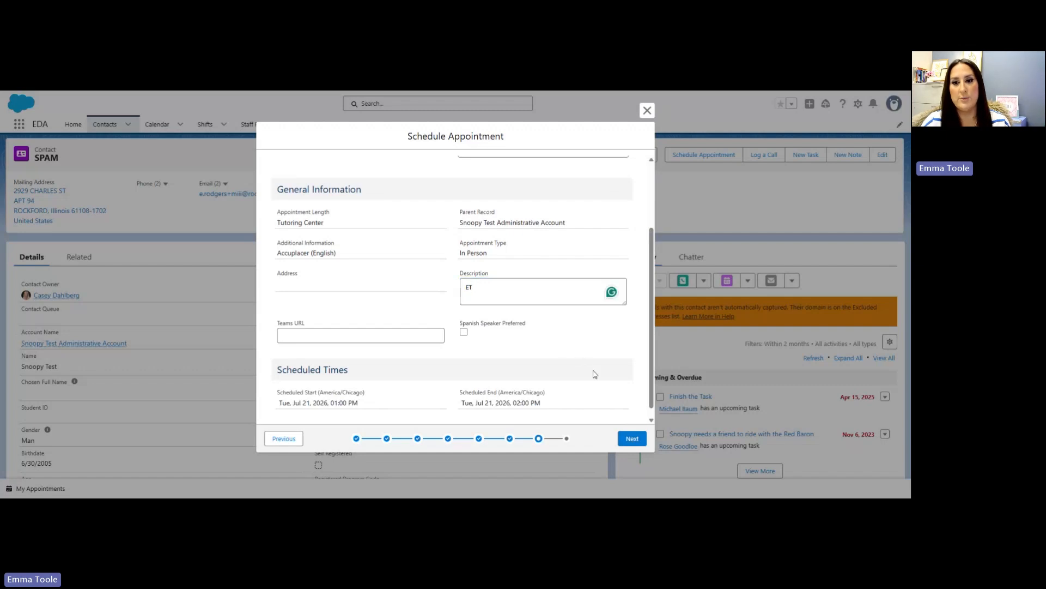
Step: Review the appointment's staff resource, general information and scheduled times, then book it and finish the scheduling process
scroll(602, 379, up, 1)
scroll(549, 392, up, 1)
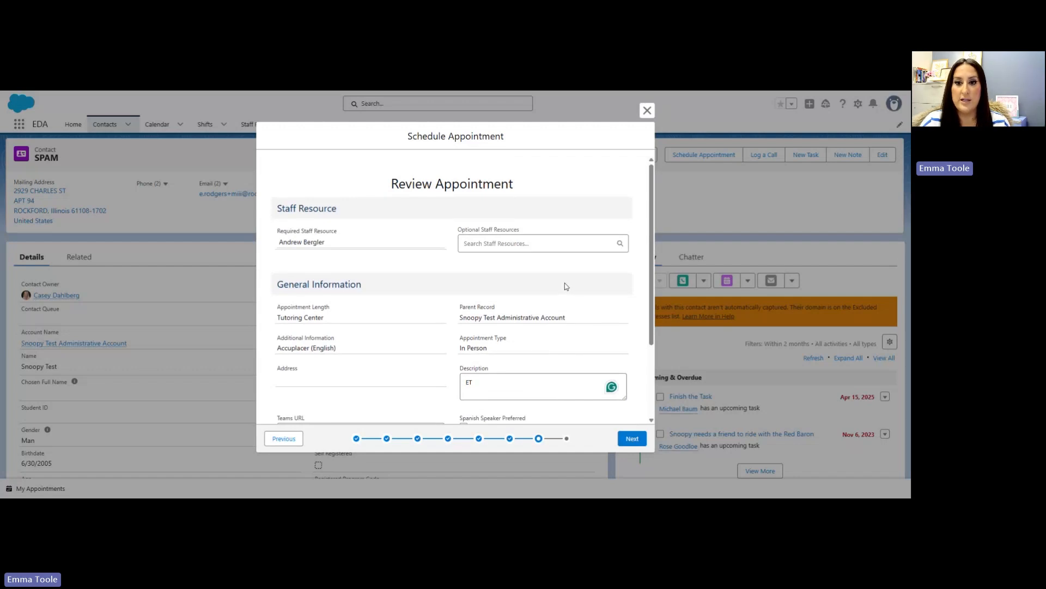
scroll(564, 286, down, 2)
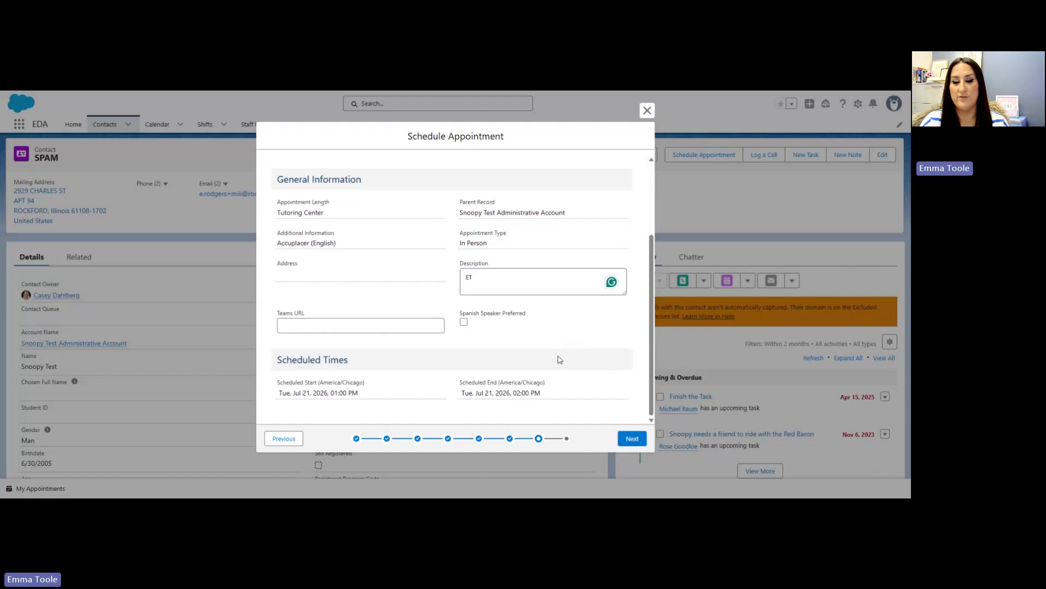
click(633, 440)
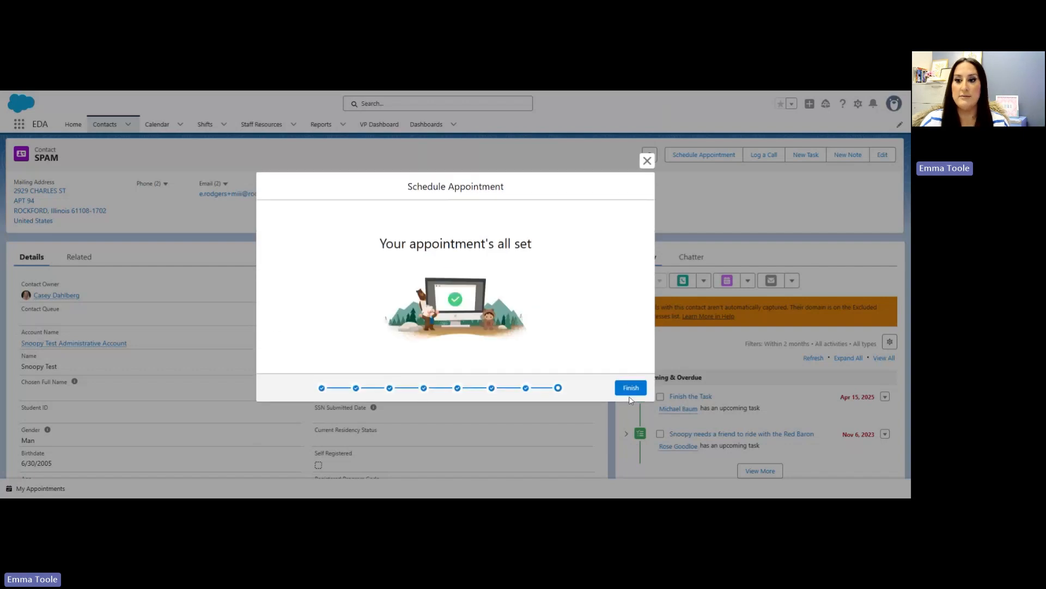
click(630, 389)
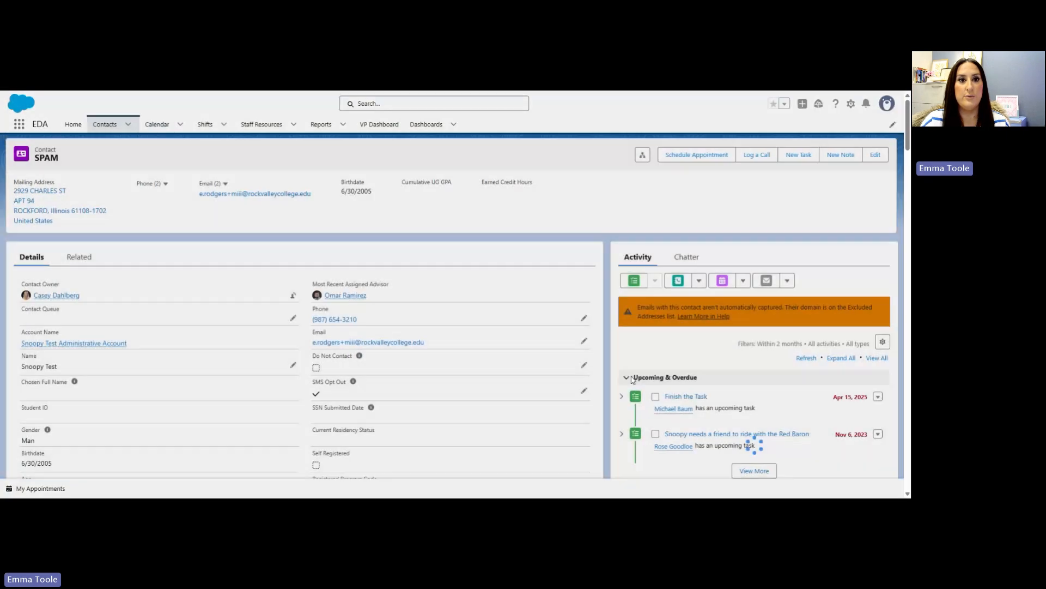
Step: Show July 21, 2026 in the staff calendar, displaying Tutoring Center (2. Tuesday) and hiding Tutoring Center (1. Monday)
click(156, 125)
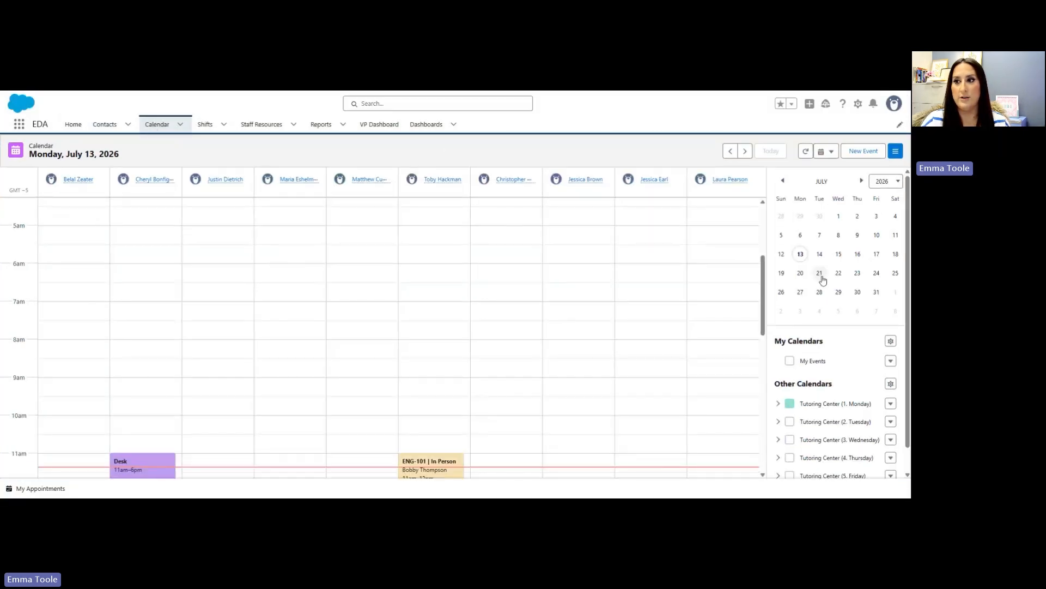
click(821, 274)
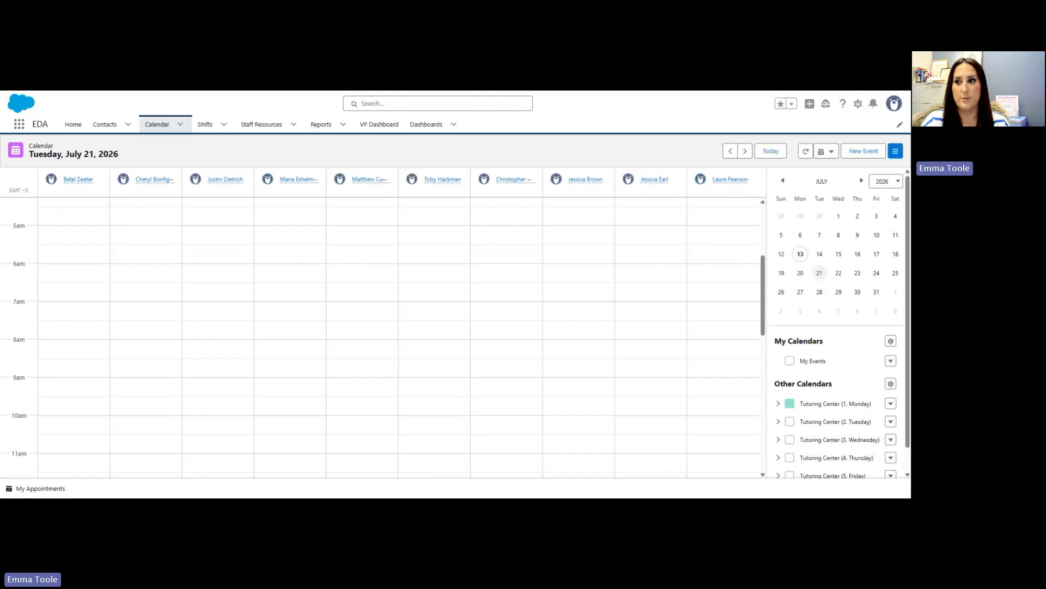
scroll(868, 395, down, 1)
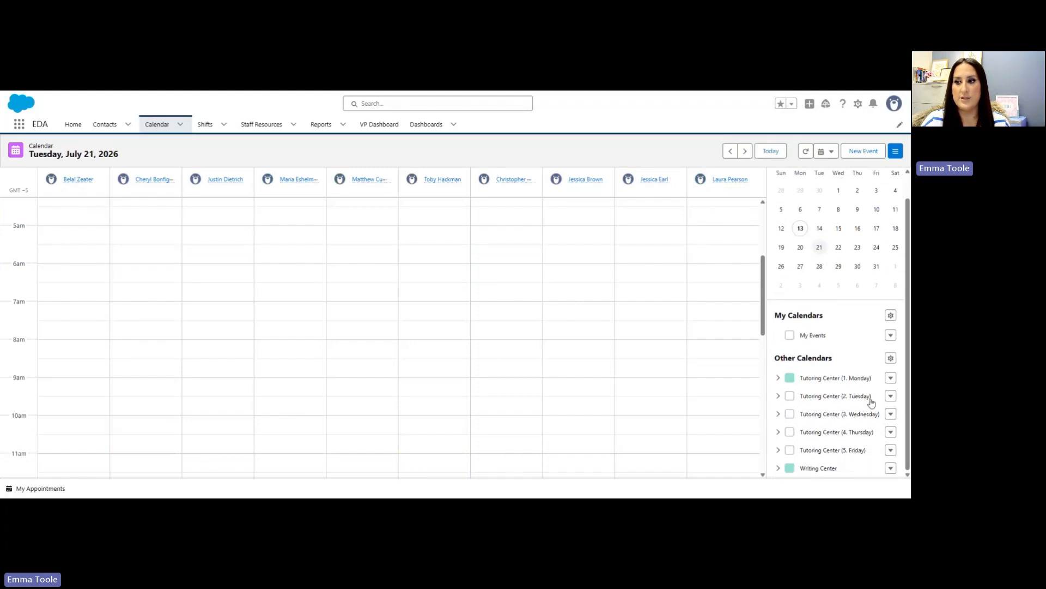
click(791, 397)
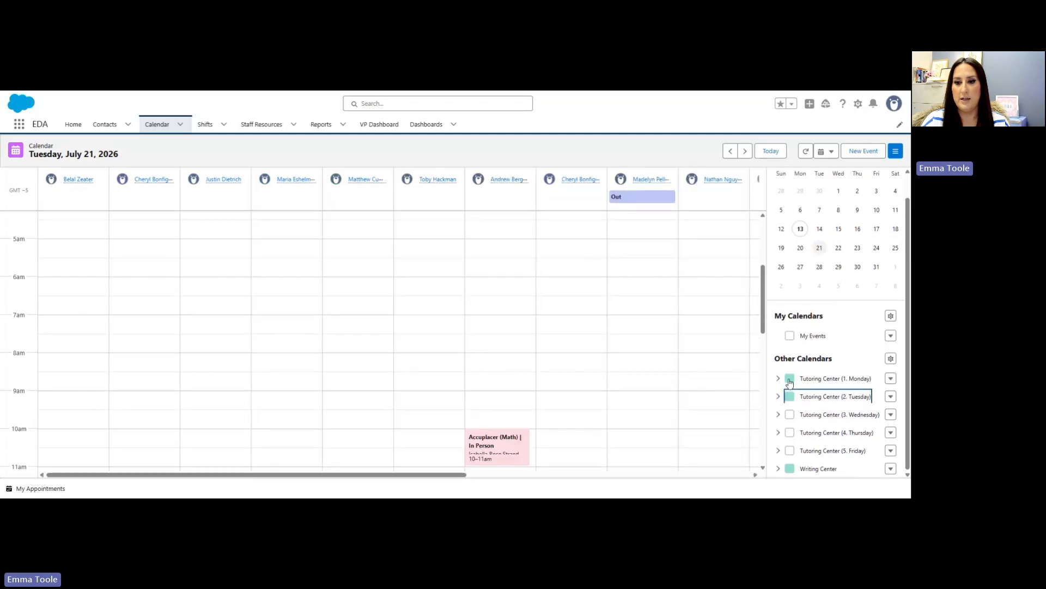
click(790, 381)
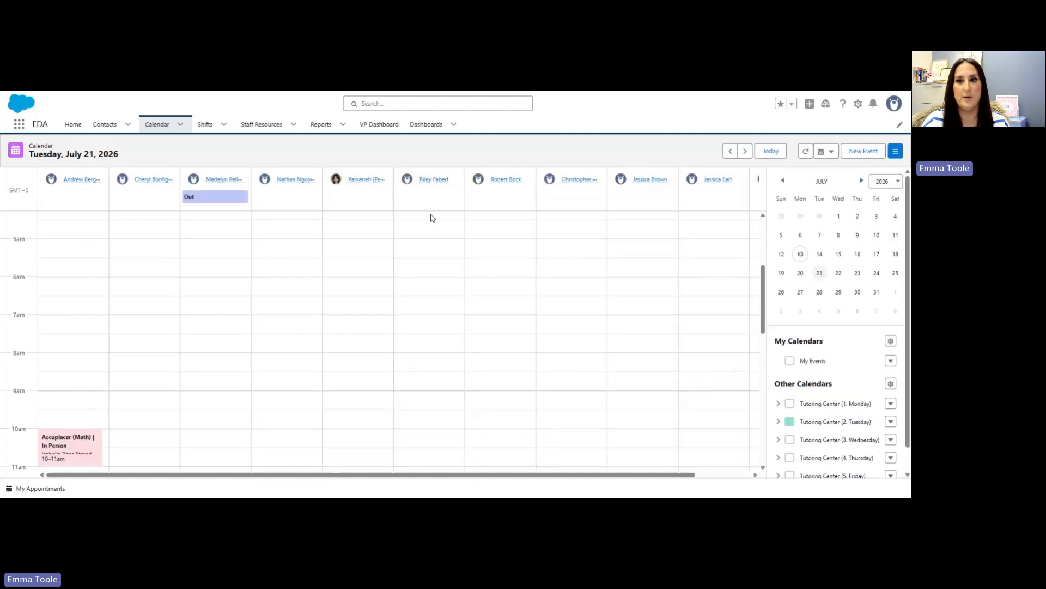
Step: Examine the tutor's July 21 bookings, comparing the 10–11am Accuplacer (Math) appointment with the 1–2pm Tutoring appointment for the test student
scroll(267, 281, down, 3)
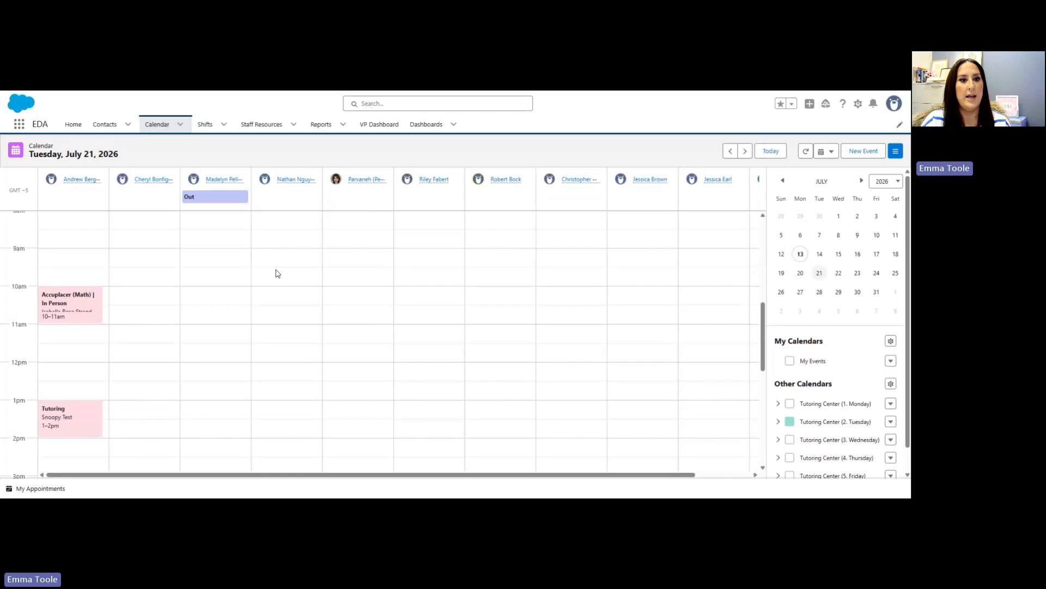
scroll(177, 345, down, 2)
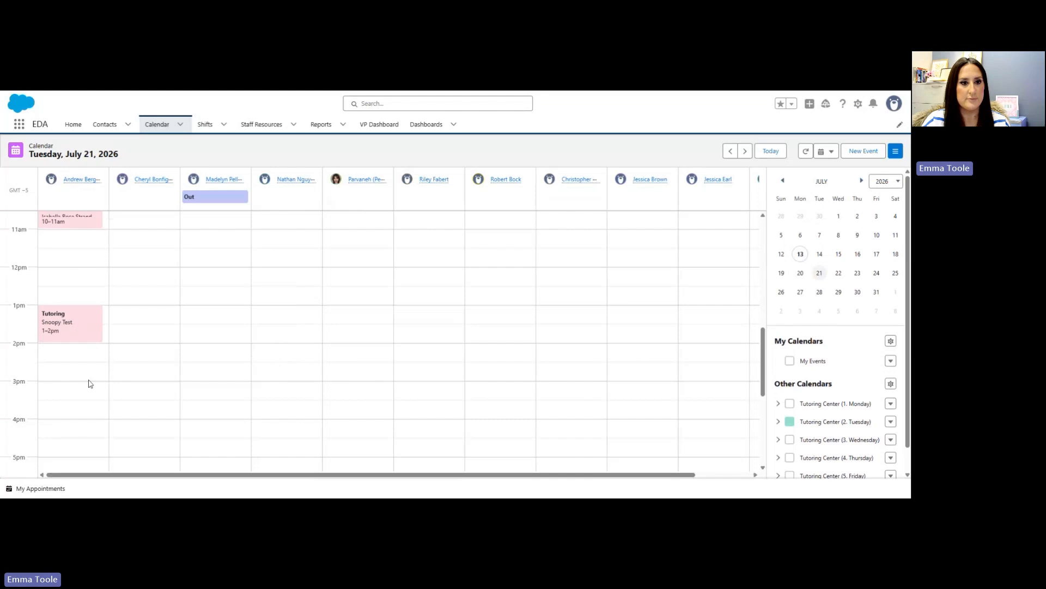
scroll(90, 383, up, 2)
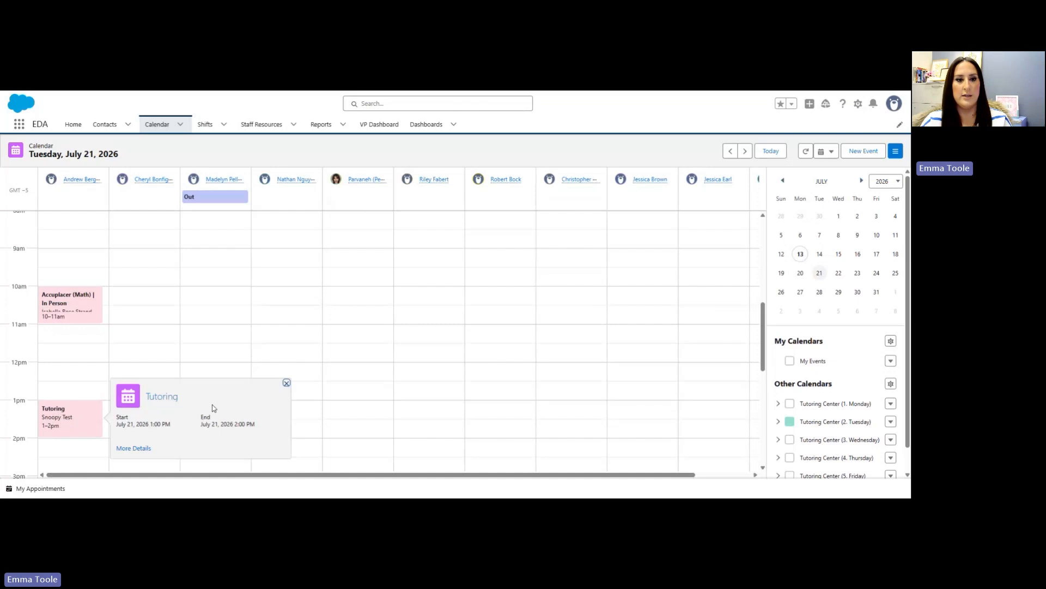
mouse_move(72, 303)
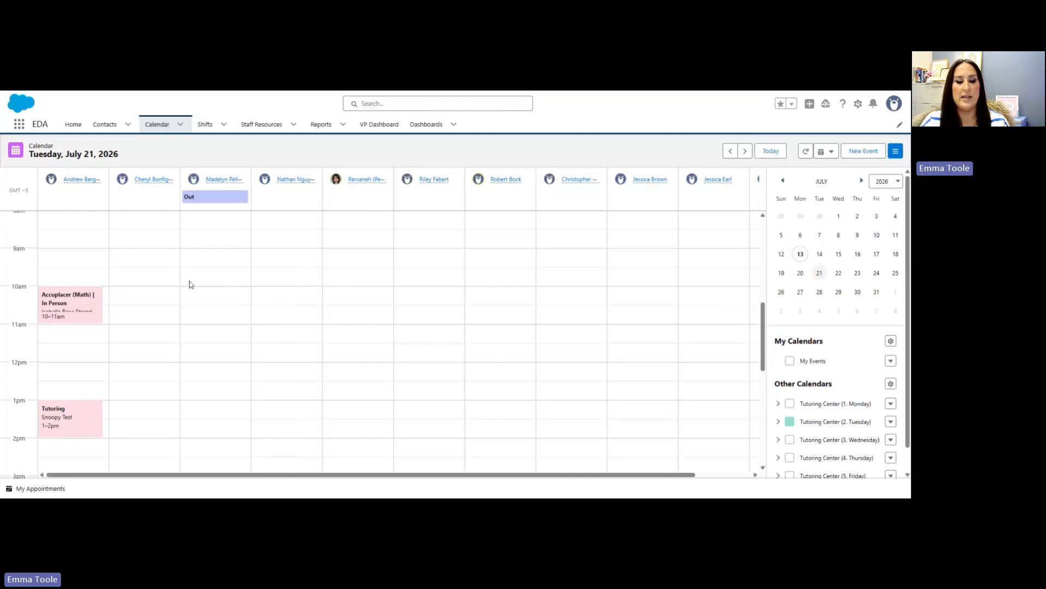
mouse_move(78, 304)
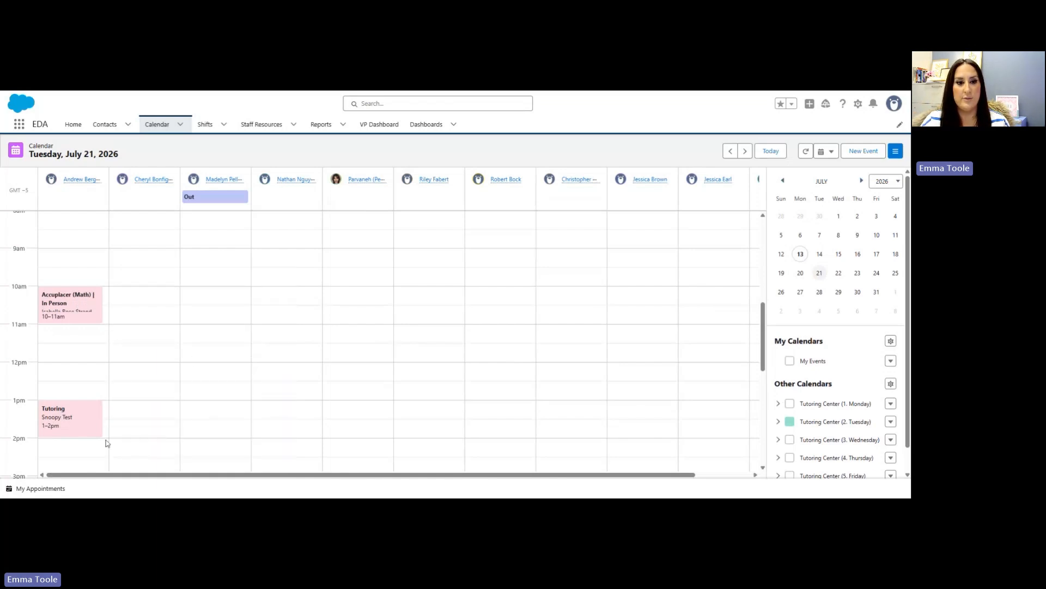
mouse_move(67, 434)
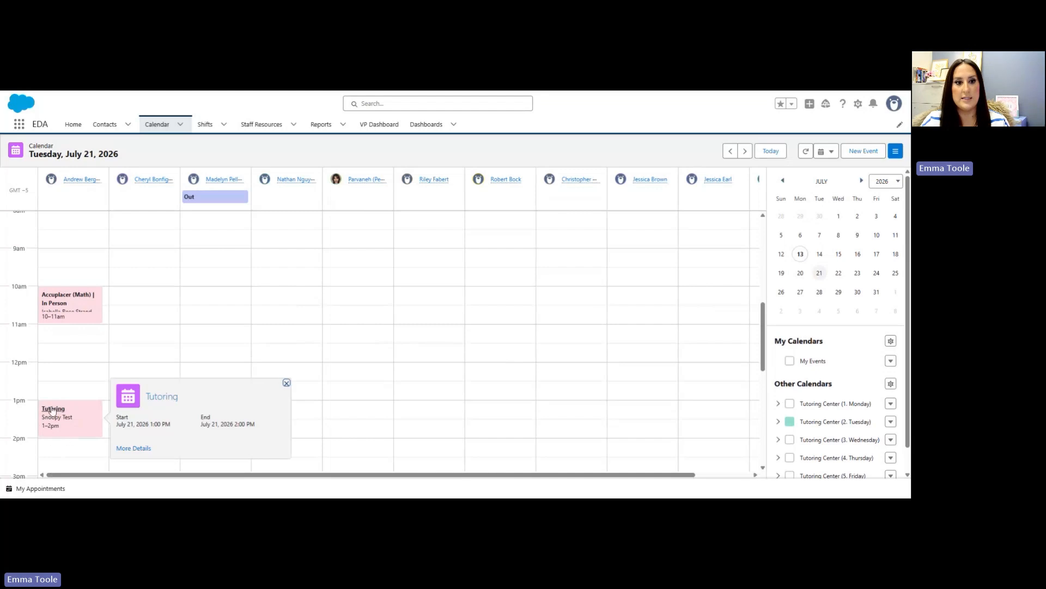